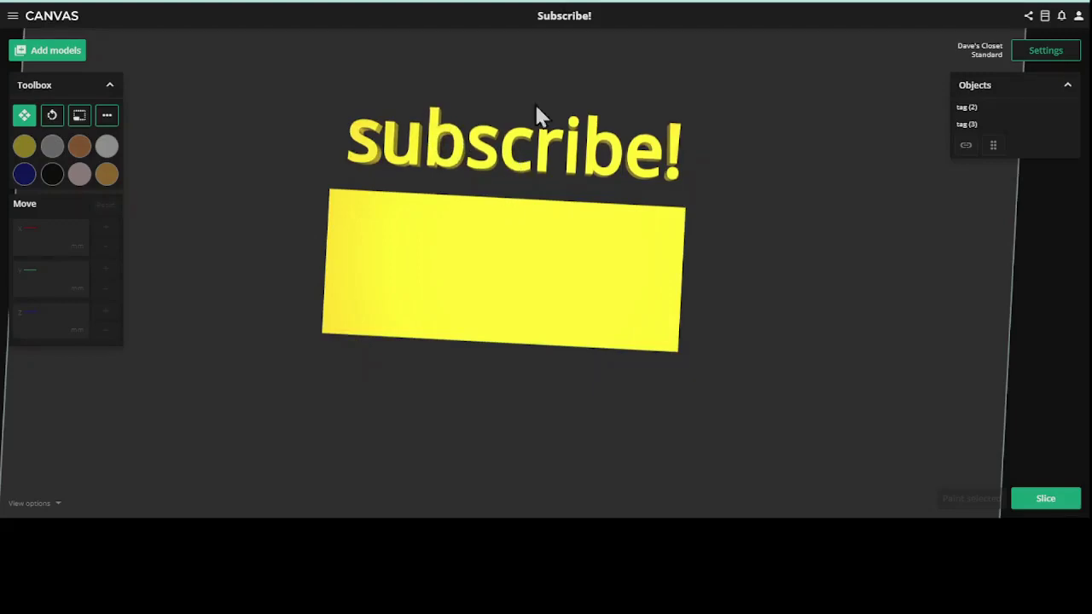
View the single-material and multi-material upload options, and dismiss them without adding a model.
{"action": "left_click", "coordinate": [51, 56]}
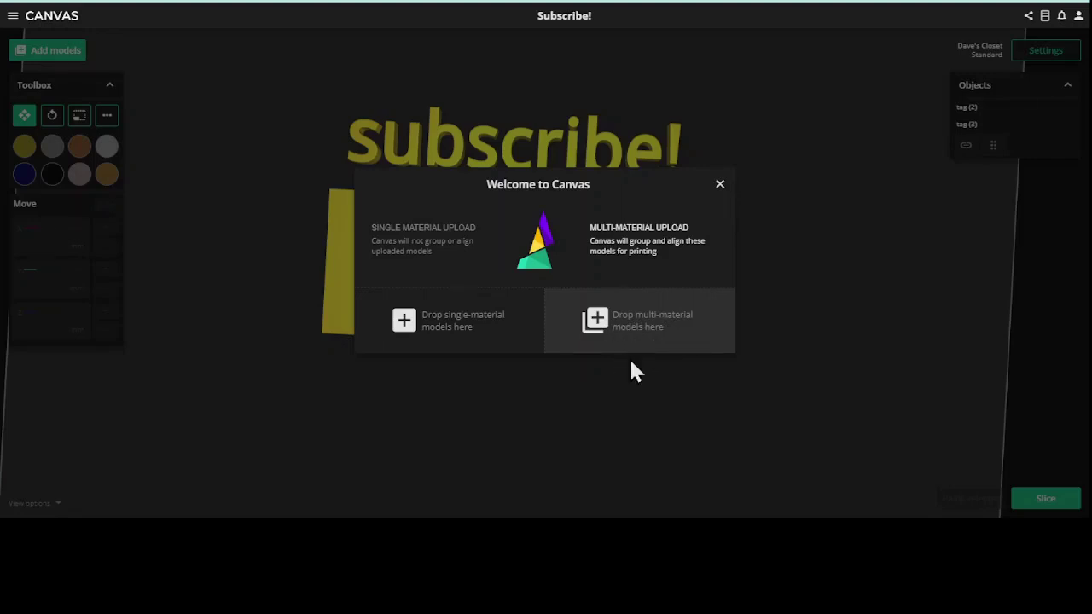
{"action": "left_click", "coordinate": [720, 185]}
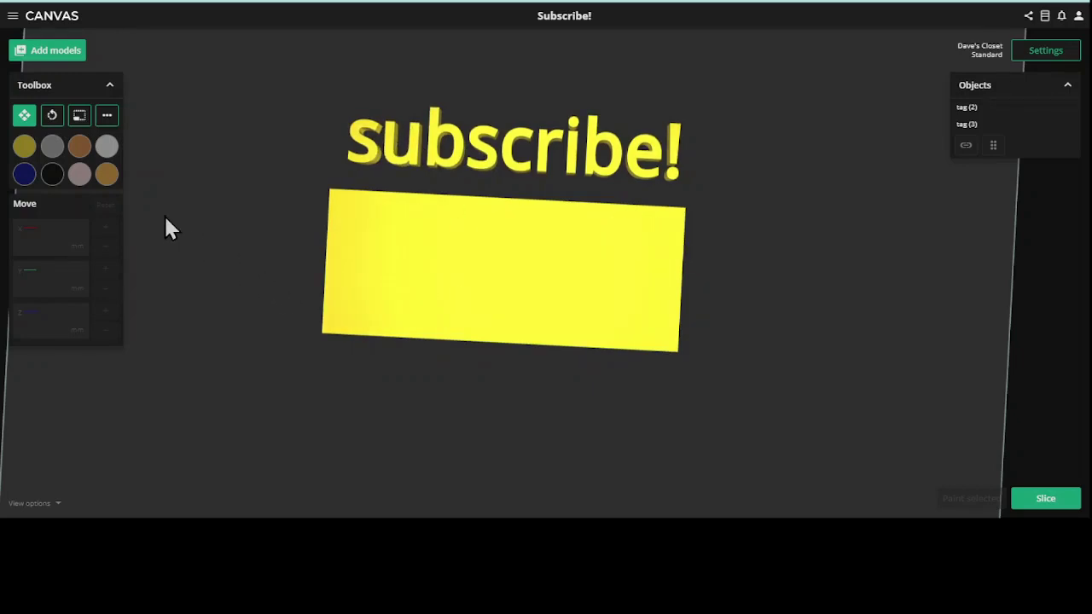
Open the rectangular plate for painting and colour its top face and long front side blue with the Facet tool.
{"action": "left_click", "coordinate": [482, 275]}
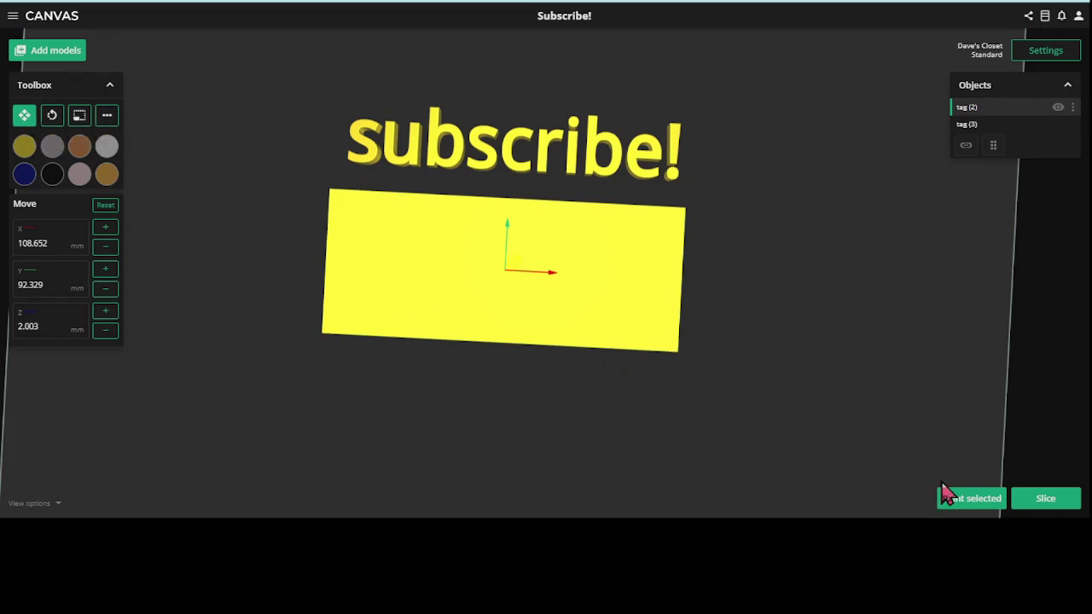
{"action": "left_click", "coordinate": [970, 499]}
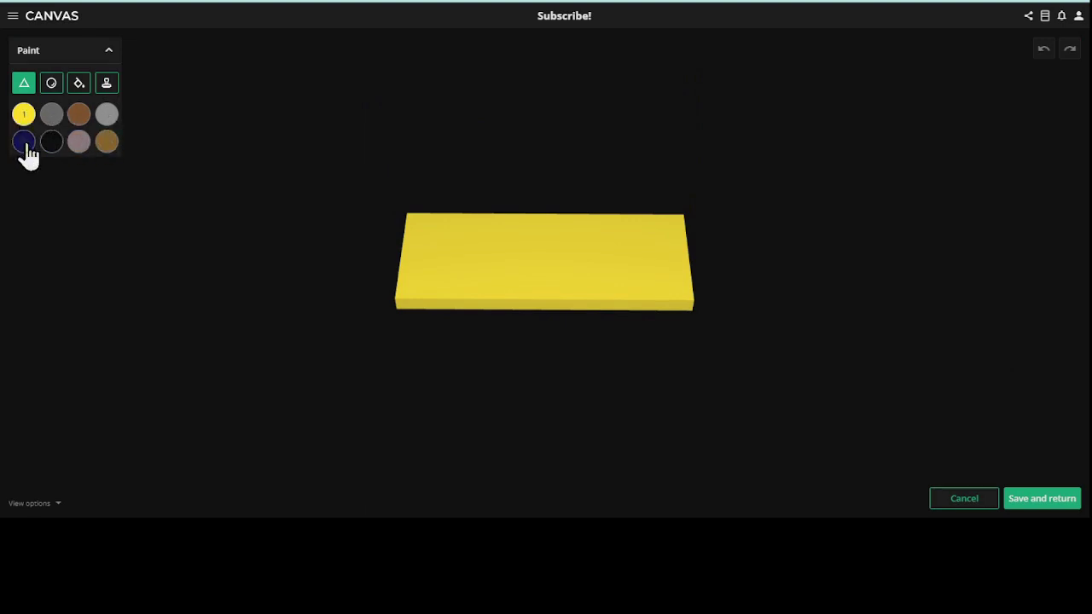
{"action": "left_click", "coordinate": [25, 143]}
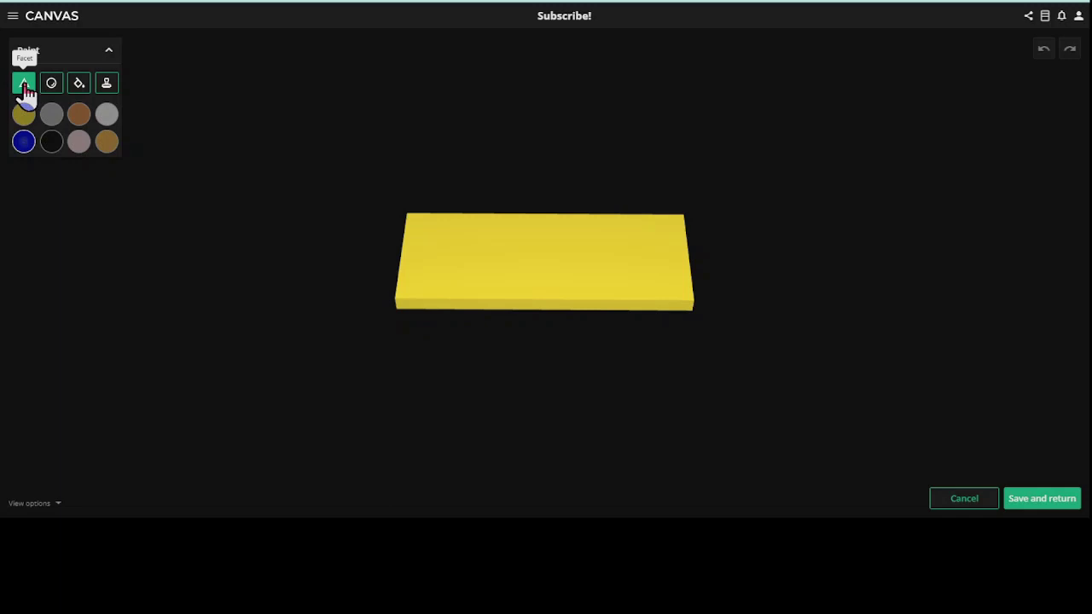
{"action": "left_click", "coordinate": [418, 278]}
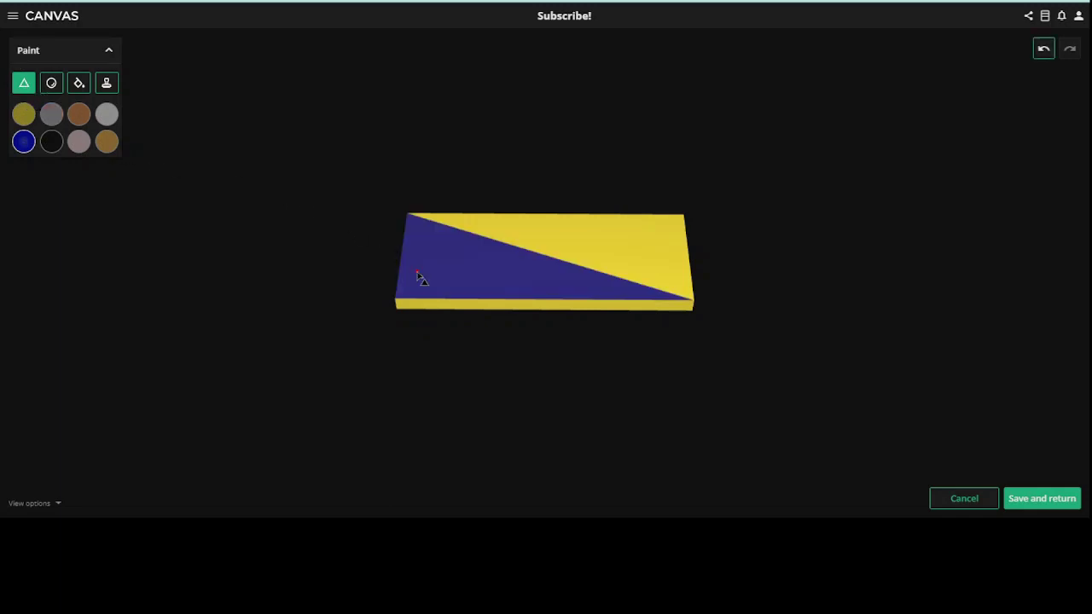
{"action": "left_click", "coordinate": [607, 249]}
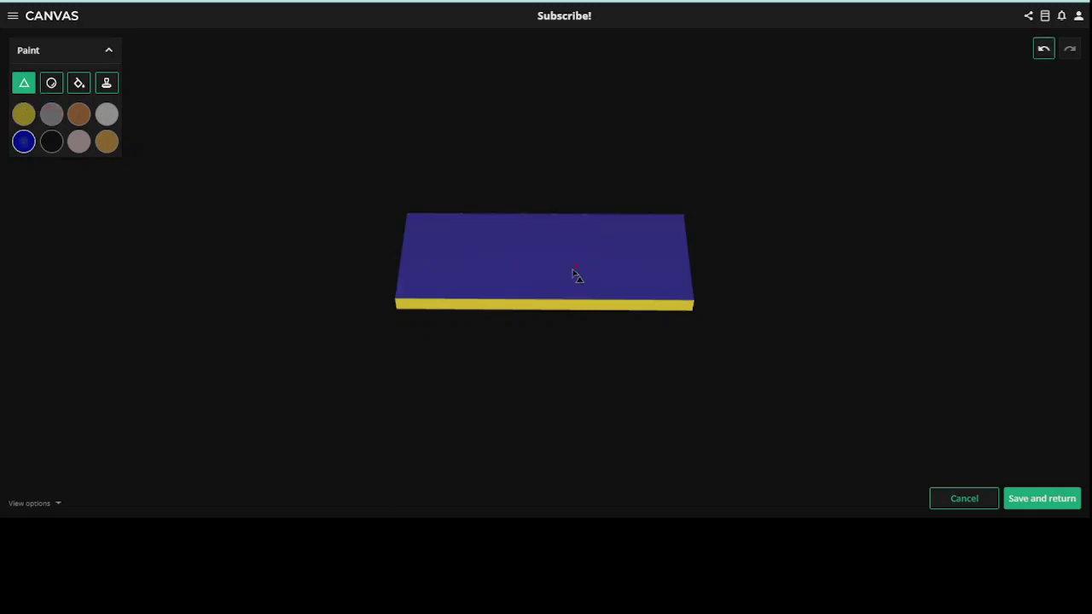
{"action": "left_click", "coordinate": [529, 307]}
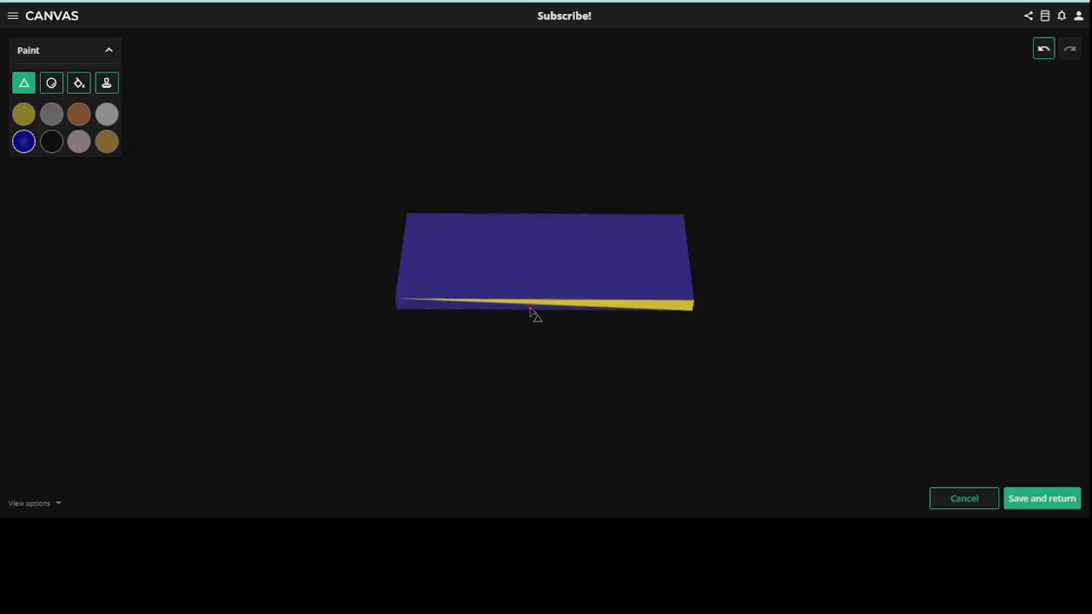
{"action": "left_click", "coordinate": [662, 310]}
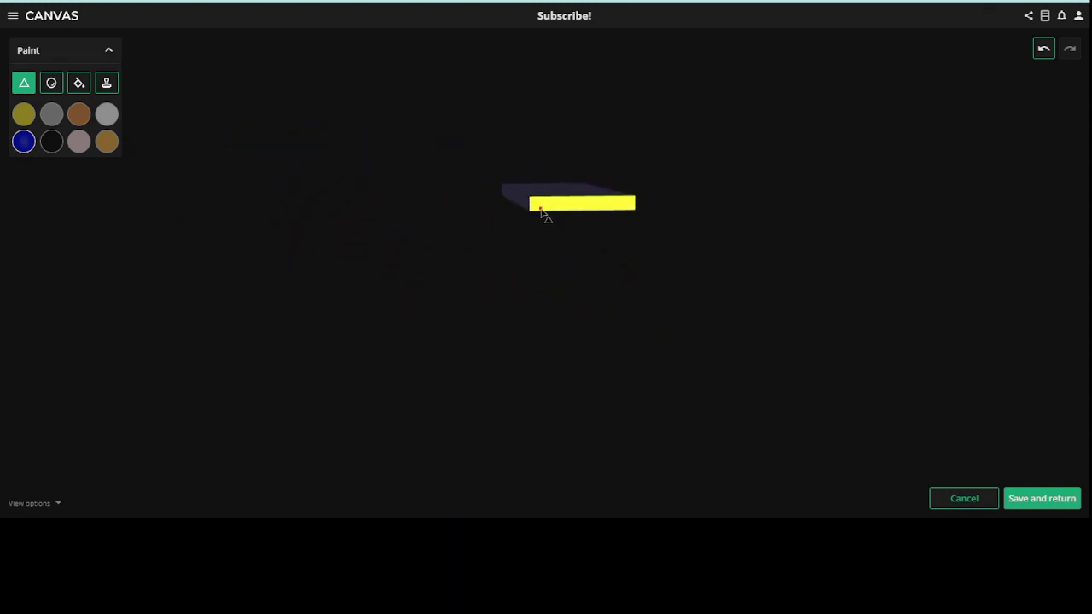
Paint the plate's underside and remaining sides blue, and save the paint job.
{"action": "left_click", "coordinate": [540, 211]}
{"action": "left_click", "coordinate": [616, 211]}
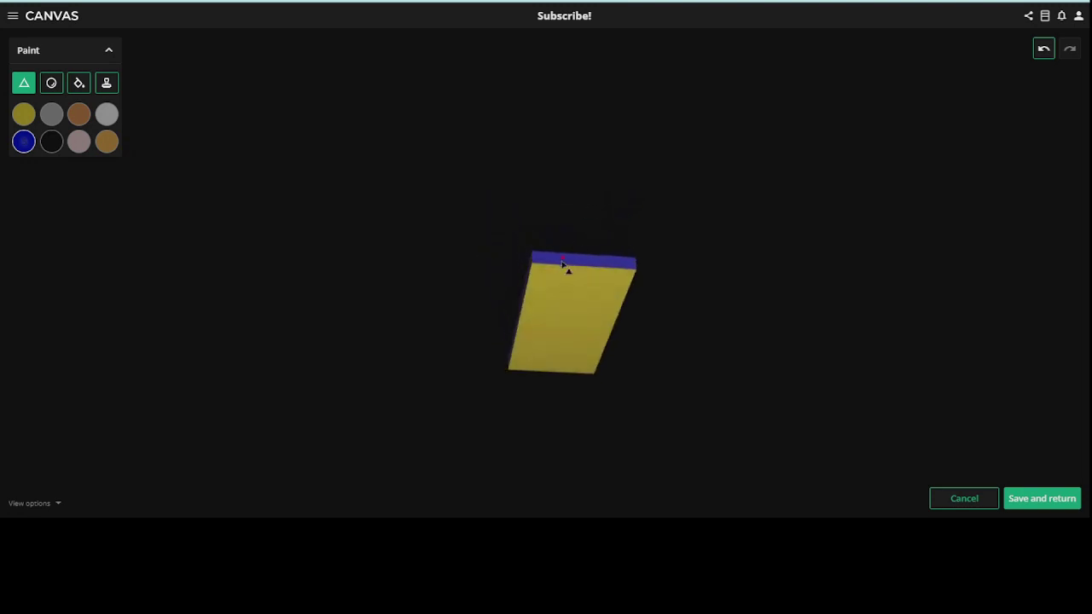
{"action": "left_click", "coordinate": [546, 293]}
{"action": "left_click", "coordinate": [590, 331]}
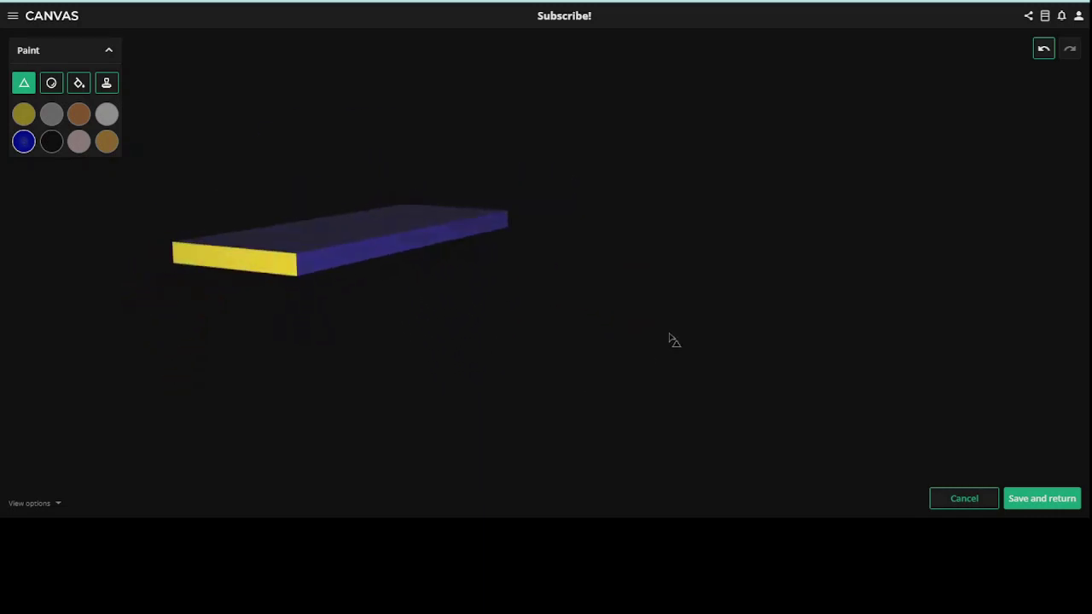
{"action": "left_click", "coordinate": [580, 205]}
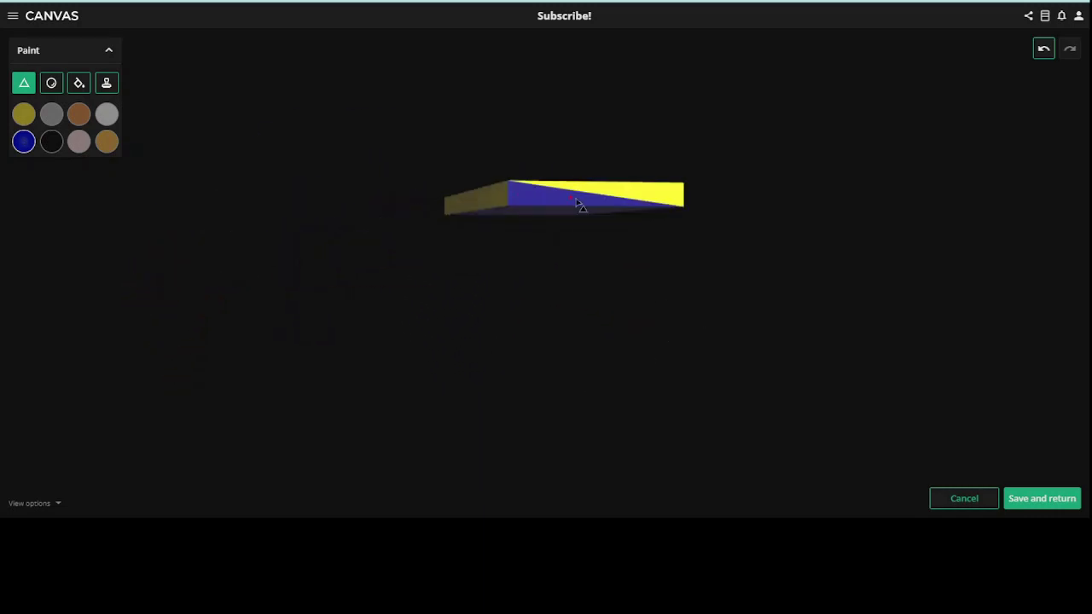
{"action": "left_click", "coordinate": [636, 191]}
{"action": "left_click", "coordinate": [482, 205]}
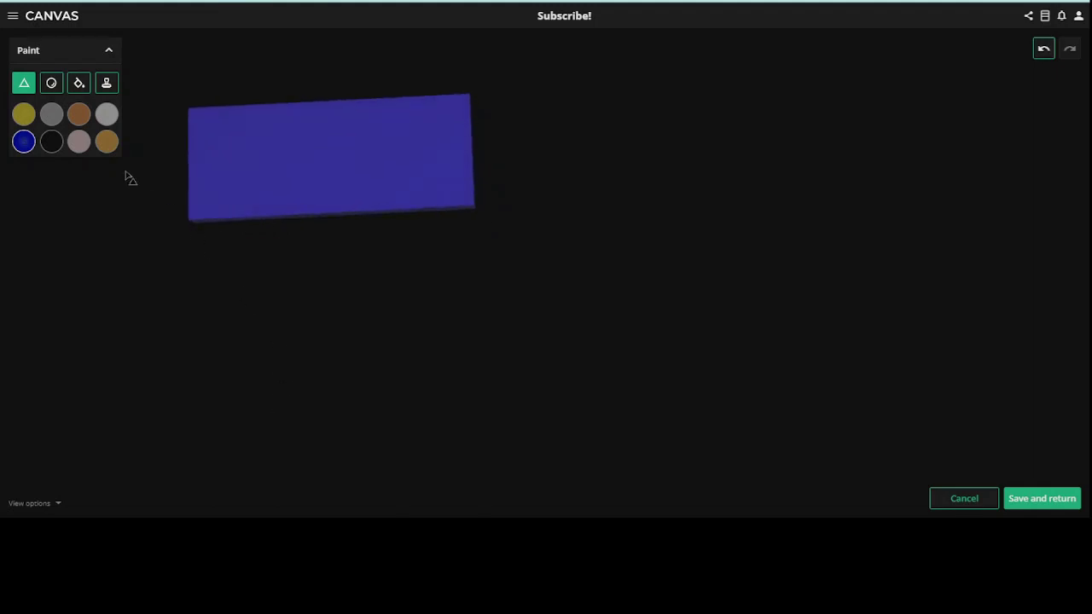
{"action": "left_click", "coordinate": [1036, 499]}
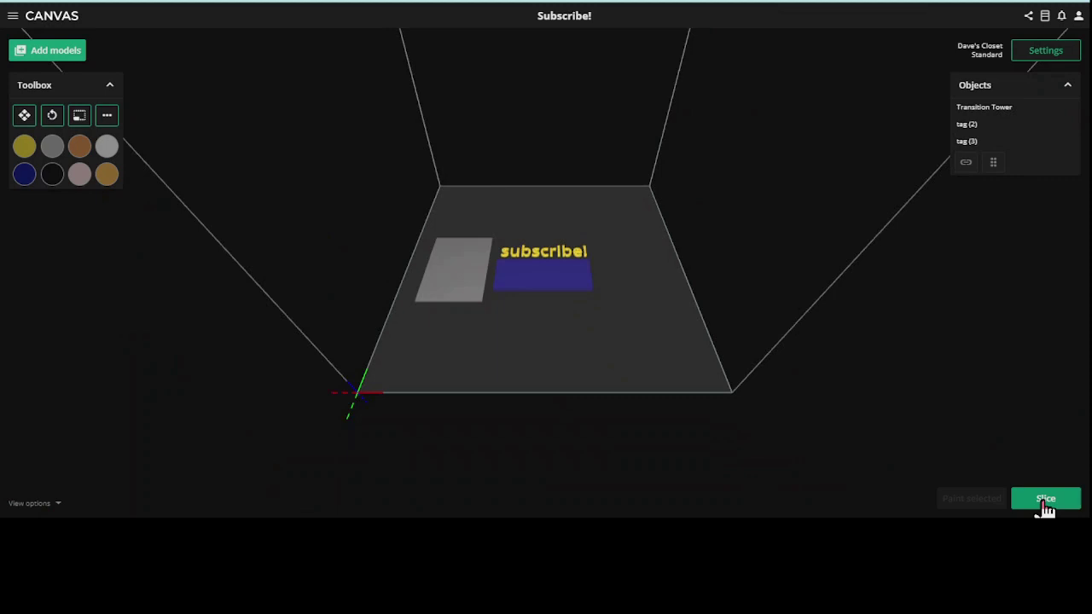
Open the "subscribe!" text model for painting and colour a few facets inside the letter c gray.
{"action": "left_click", "coordinate": [538, 266]}
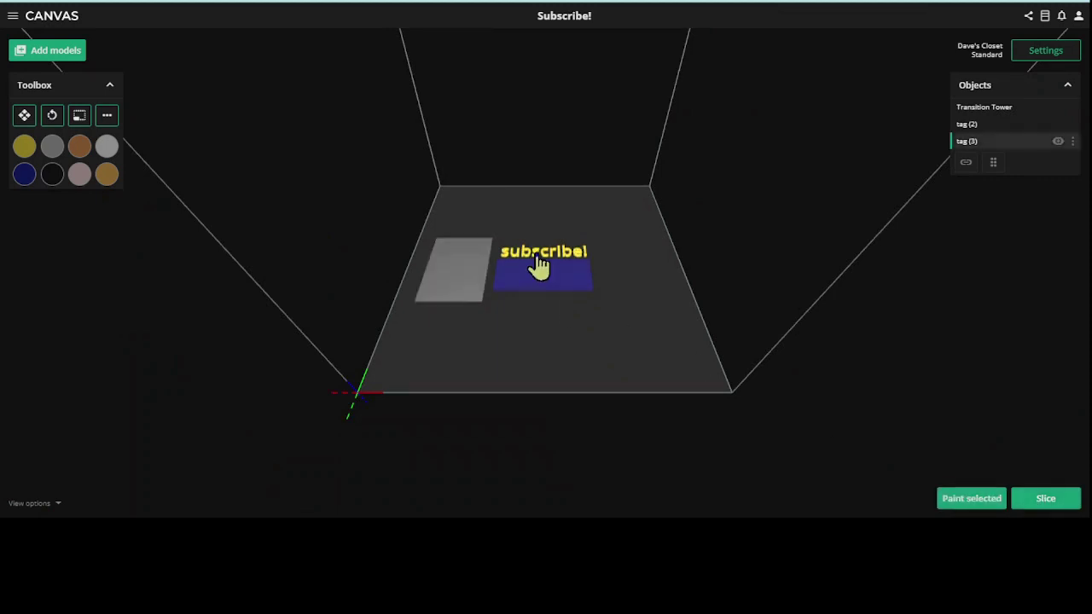
{"action": "left_click", "coordinate": [977, 500]}
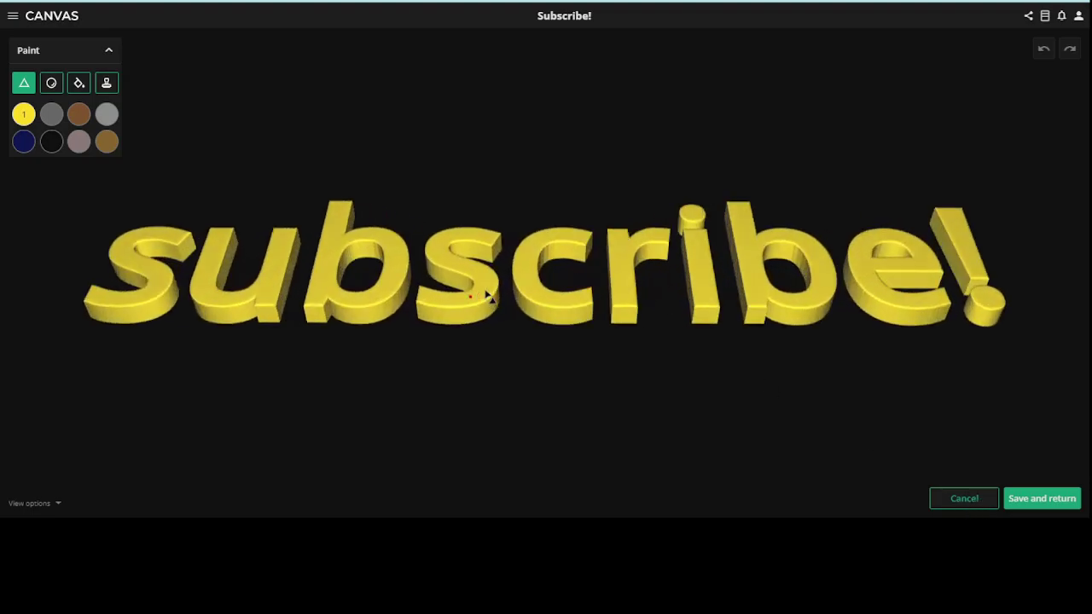
{"action": "scroll", "coordinate": [482, 296], "scroll_direction": "up", "scroll_amount": 8}
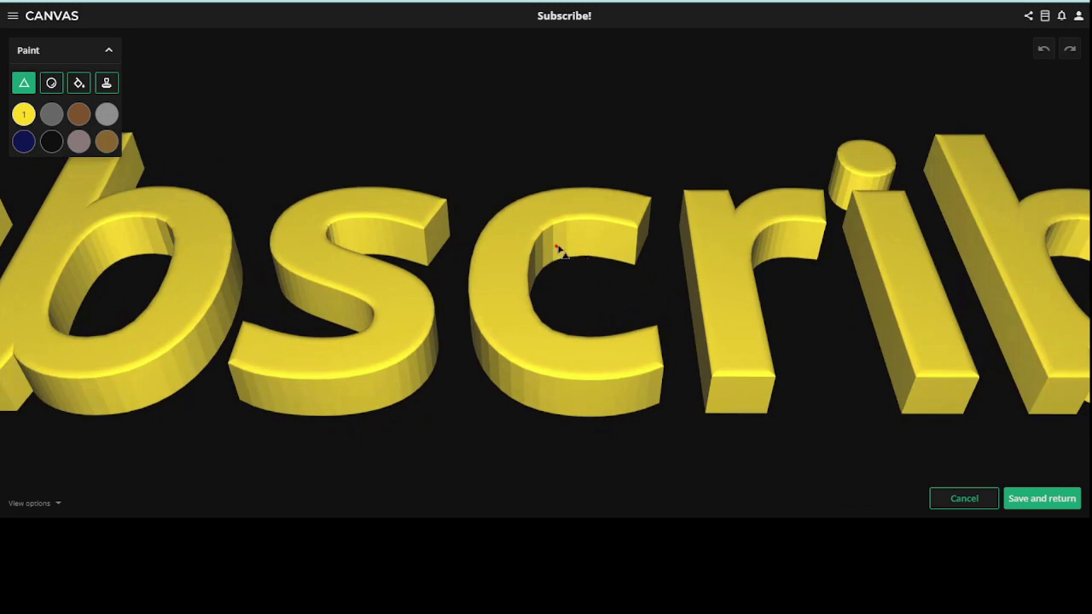
{"action": "left_click", "coordinate": [52, 120]}
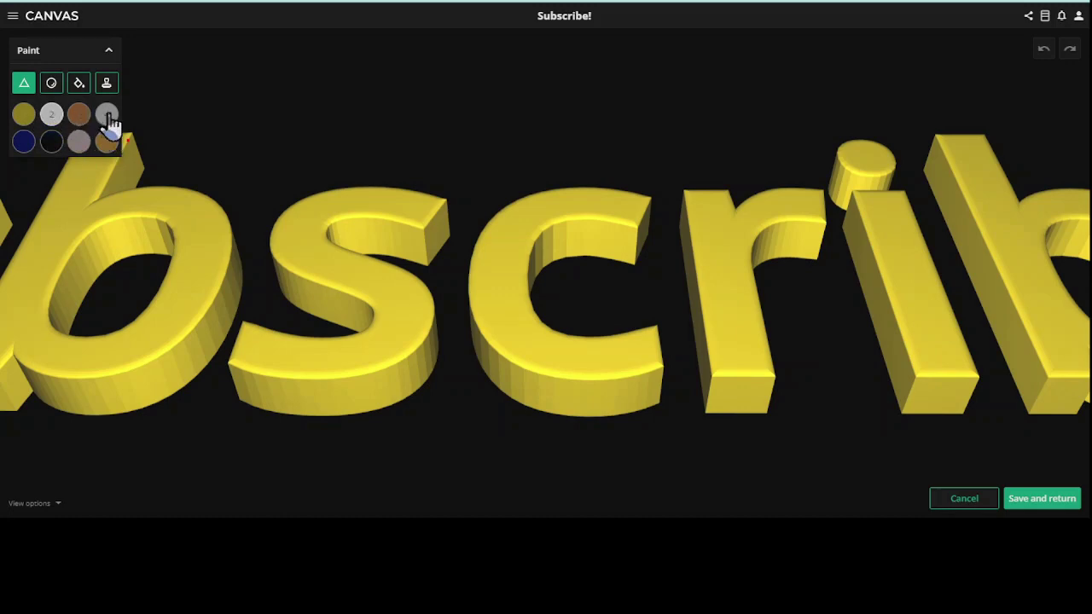
{"action": "left_click_drag", "start_coordinate": [567, 256], "coordinate": [593, 244]}
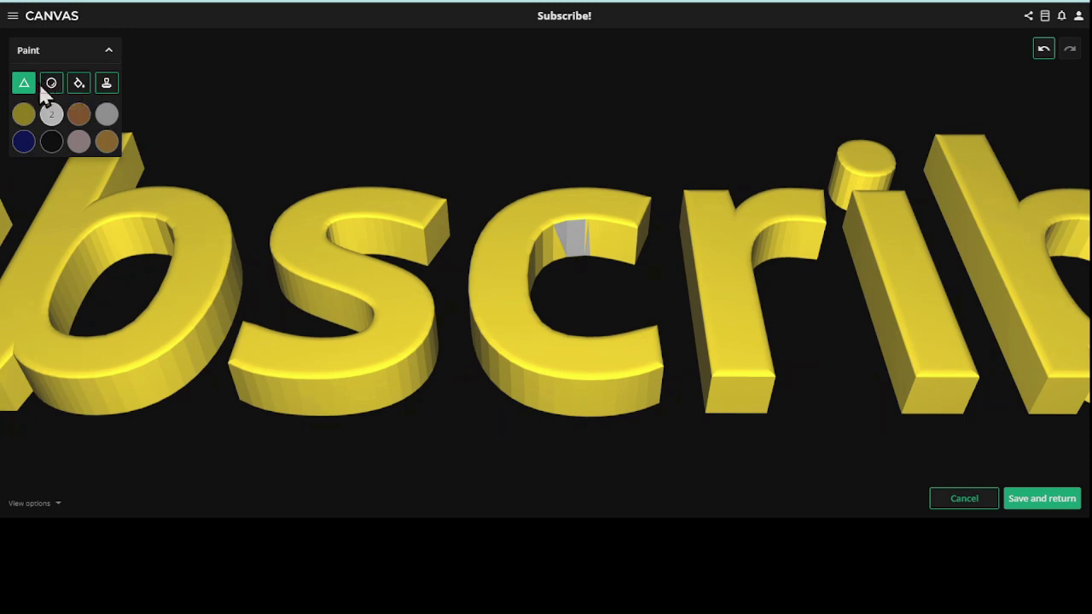
Paint facets white across the top face, inner curve and outer side of the letter c.
{"action": "left_click", "coordinate": [53, 145]}
{"action": "left_click", "coordinate": [25, 143]}
{"action": "left_click", "coordinate": [107, 115]}
{"action": "mouse_move", "coordinate": [535, 256]}
{"action": "left_mouse_down"}
{"action": "mouse_move", "coordinate": [619, 250]}
{"action": "mouse_move", "coordinate": [532, 260]}
{"action": "mouse_move", "coordinate": [523, 319]}
{"action": "mouse_move", "coordinate": [512, 256]}
{"action": "mouse_move", "coordinate": [532, 227]}
{"action": "mouse_move", "coordinate": [601, 217]}
{"action": "mouse_move", "coordinate": [624, 239]}
{"action": "mouse_move", "coordinate": [591, 227]}
{"action": "mouse_move", "coordinate": [553, 239]}
{"action": "left_mouse_up"}
{"action": "scroll", "coordinate": [554, 238], "scroll_direction": "up", "scroll_amount": 5}
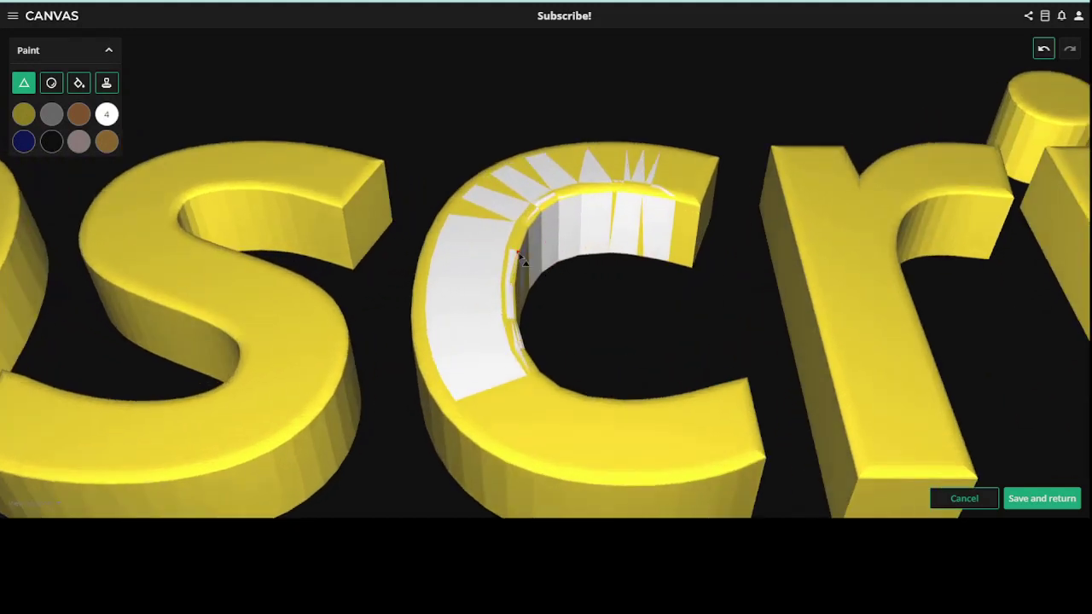
{"action": "mouse_move", "coordinate": [509, 245]}
{"action": "left_mouse_down"}
{"action": "mouse_move", "coordinate": [551, 298]}
{"action": "mouse_move", "coordinate": [503, 285]}
{"action": "mouse_move", "coordinate": [514, 296]}
{"action": "mouse_move", "coordinate": [505, 315]}
{"action": "mouse_move", "coordinate": [530, 349]}
{"action": "mouse_move", "coordinate": [489, 424]}
{"action": "mouse_move", "coordinate": [511, 485]}
{"action": "mouse_move", "coordinate": [539, 494]}
{"action": "mouse_move", "coordinate": [492, 485]}
{"action": "mouse_move", "coordinate": [452, 434]}
{"action": "mouse_move", "coordinate": [424, 385]}
{"action": "mouse_move", "coordinate": [435, 356]}
{"action": "mouse_move", "coordinate": [437, 397]}
{"action": "left_mouse_up"}
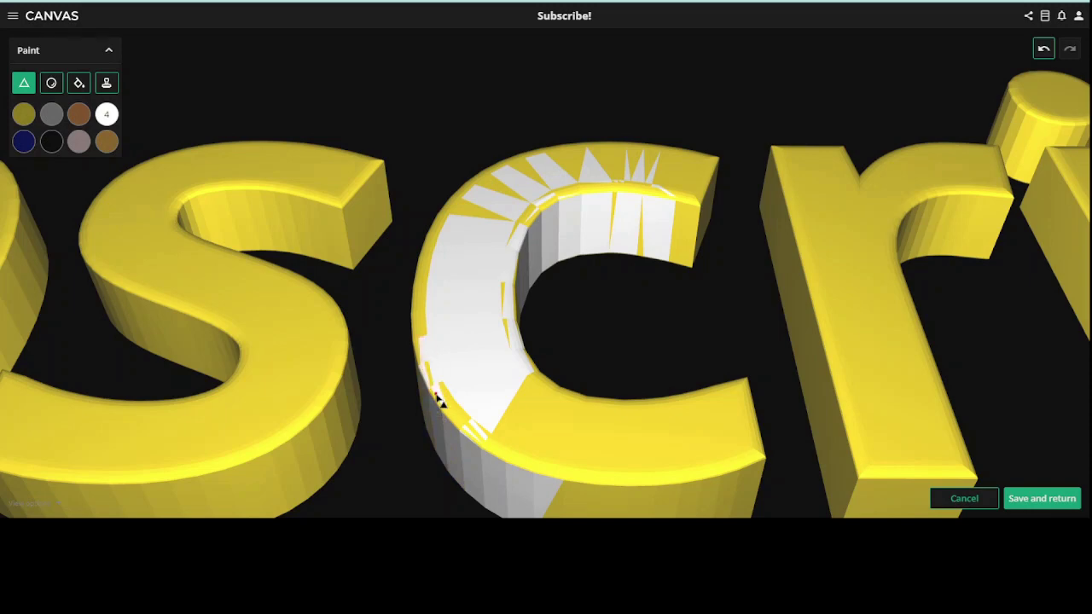
Fill the whole letter c with white using the fill tool, including the leftover yellow specks.
{"action": "scroll", "coordinate": [358, 226], "scroll_direction": "down", "scroll_amount": 10}
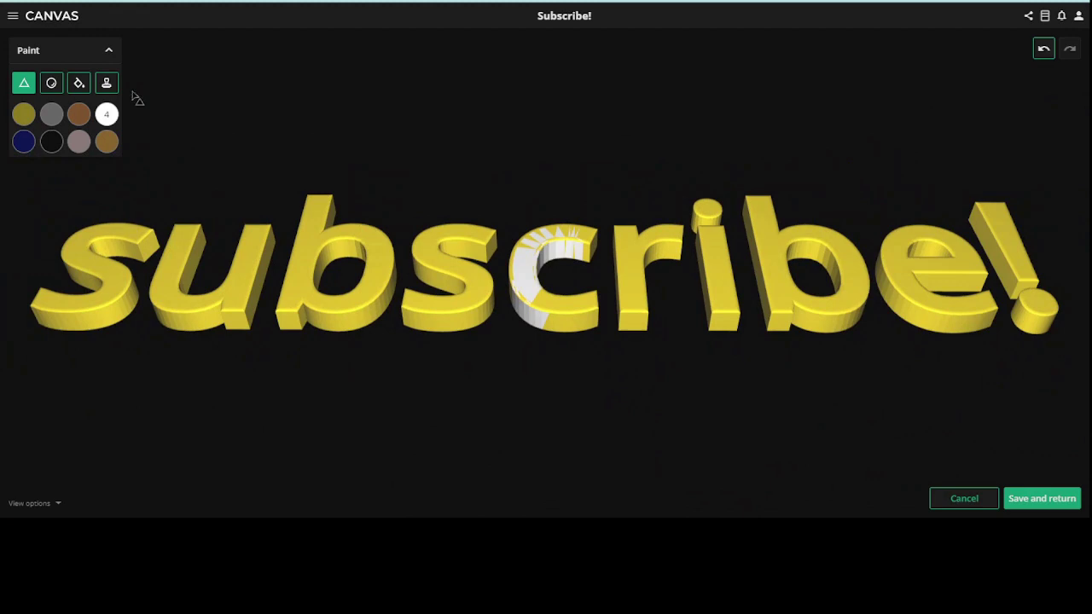
{"action": "left_click", "coordinate": [79, 84]}
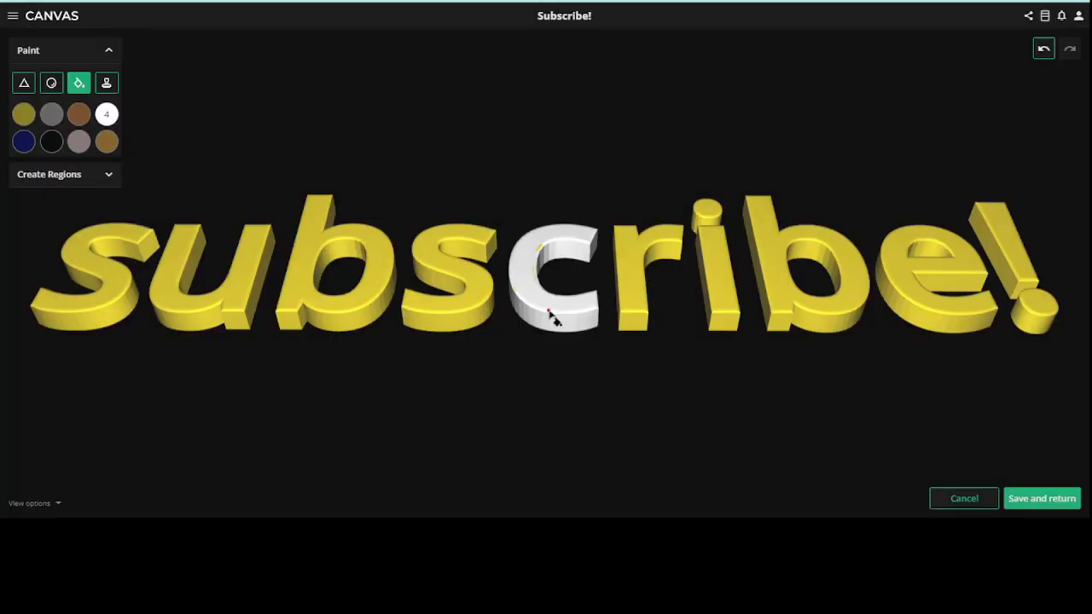
{"action": "scroll", "coordinate": [537, 251], "scroll_direction": "up", "scroll_amount": 5}
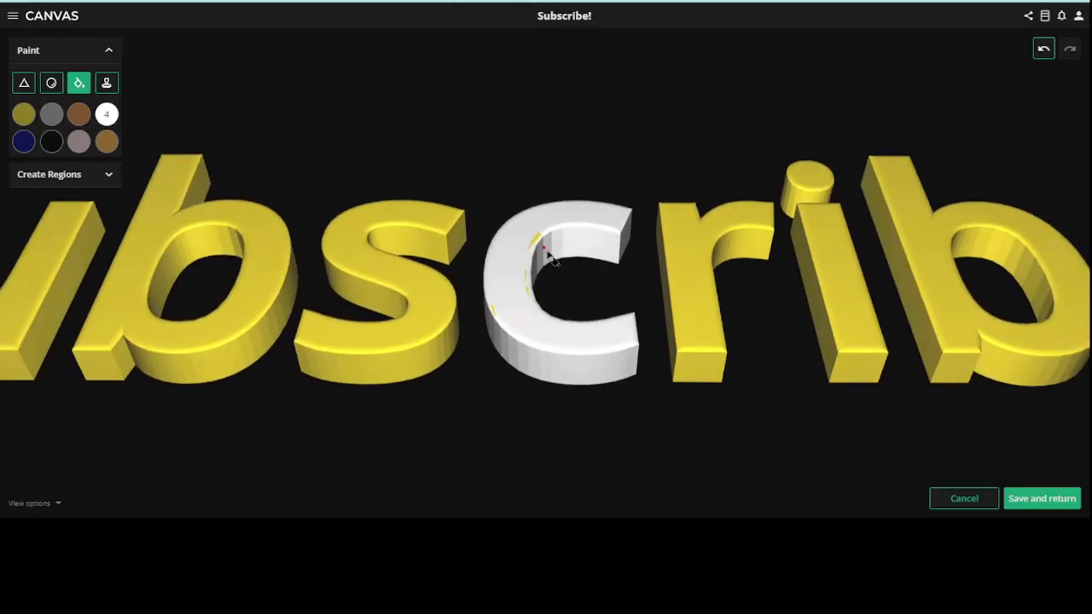
{"action": "scroll", "coordinate": [549, 239], "scroll_direction": "up", "scroll_amount": 3}
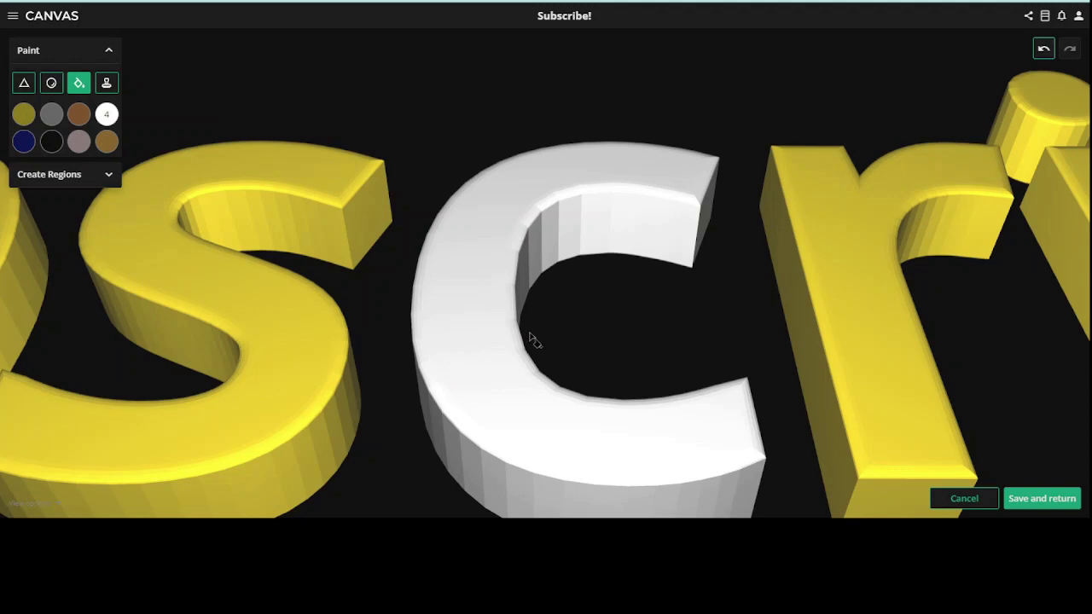
Fill the adjacent letters s, r and i, including the dot of the i, with white.
{"action": "left_click", "coordinate": [237, 319]}
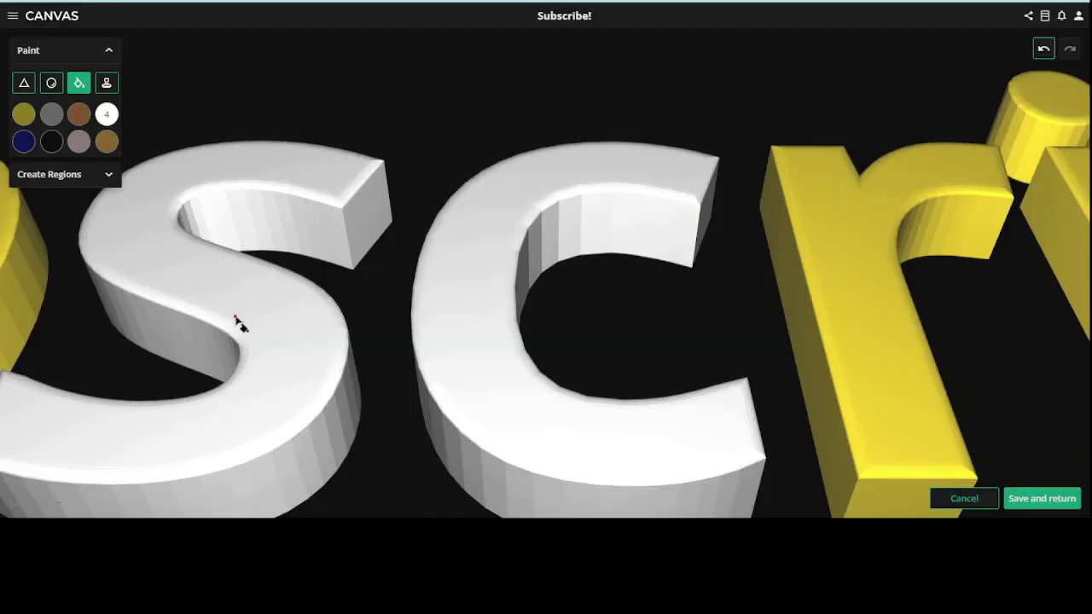
{"action": "scroll", "coordinate": [805, 288], "scroll_direction": "down", "scroll_amount": 5}
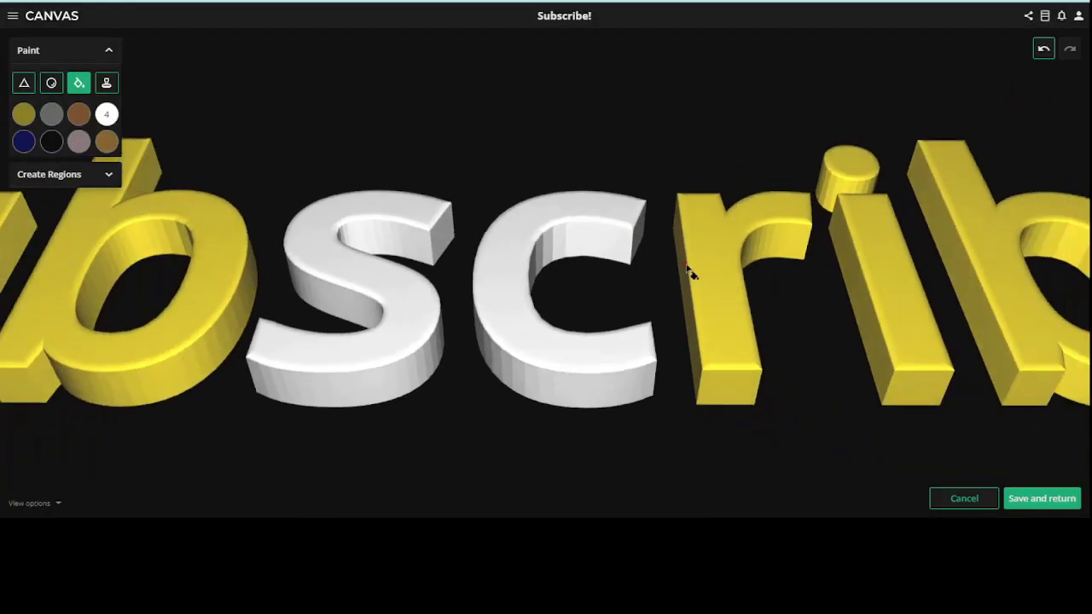
{"action": "left_click", "coordinate": [716, 266]}
{"action": "left_click", "coordinate": [897, 271]}
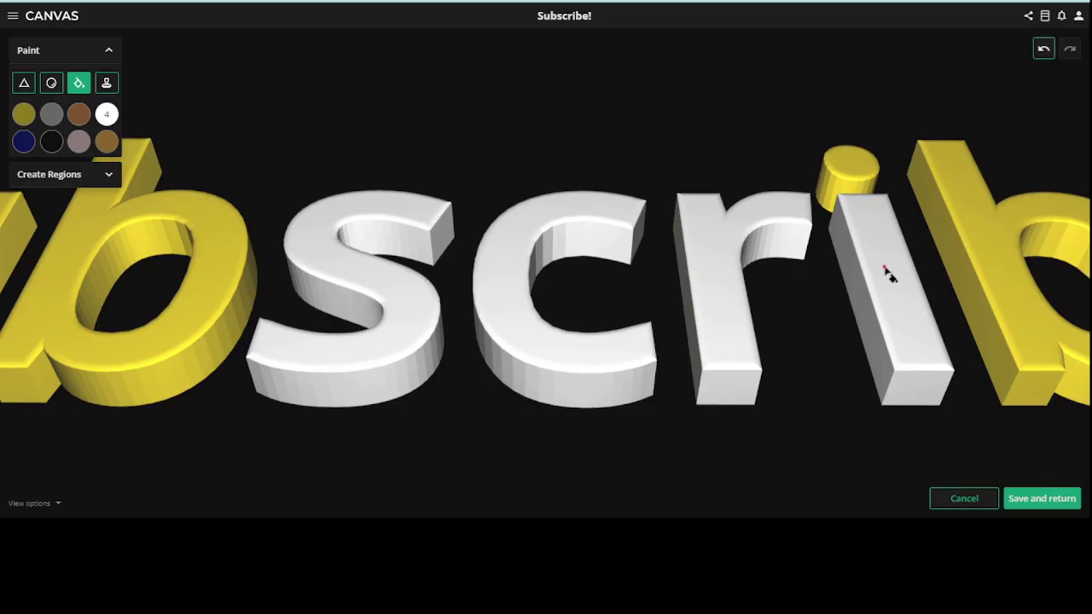
{"action": "left_click", "coordinate": [857, 175]}
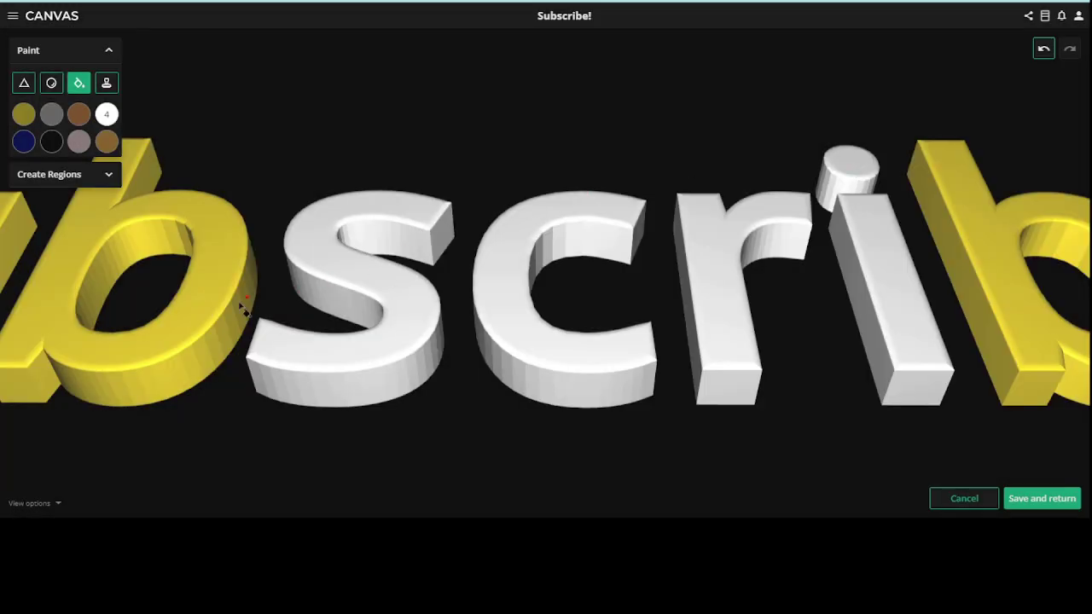
Set the fill tool's minimum region size to 2 faces and create the regions.
{"action": "scroll", "coordinate": [244, 310], "scroll_direction": "down", "scroll_amount": 2}
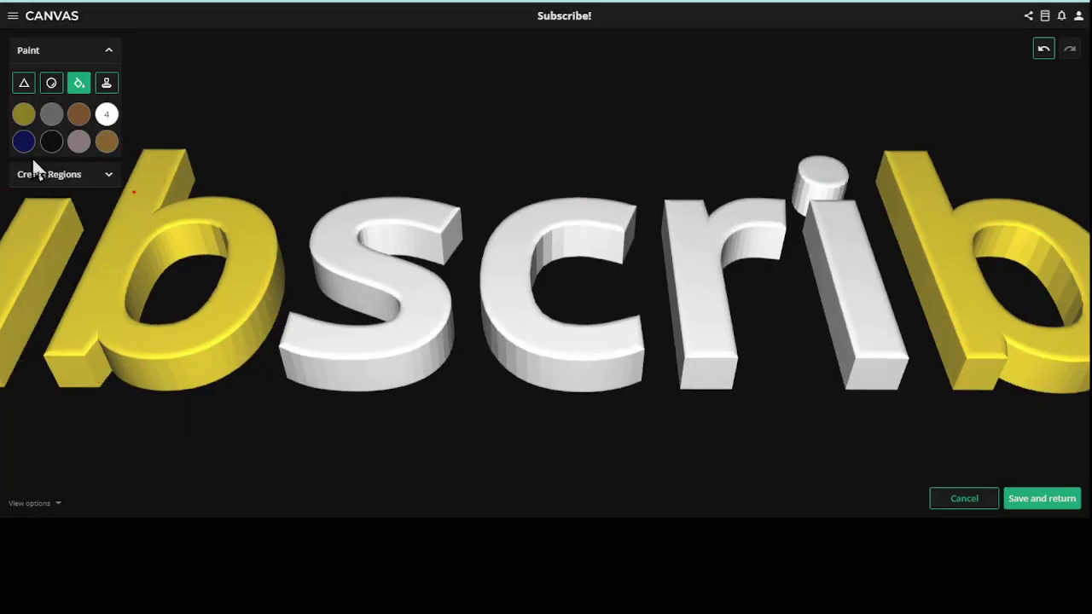
{"action": "left_click", "coordinate": [108, 179]}
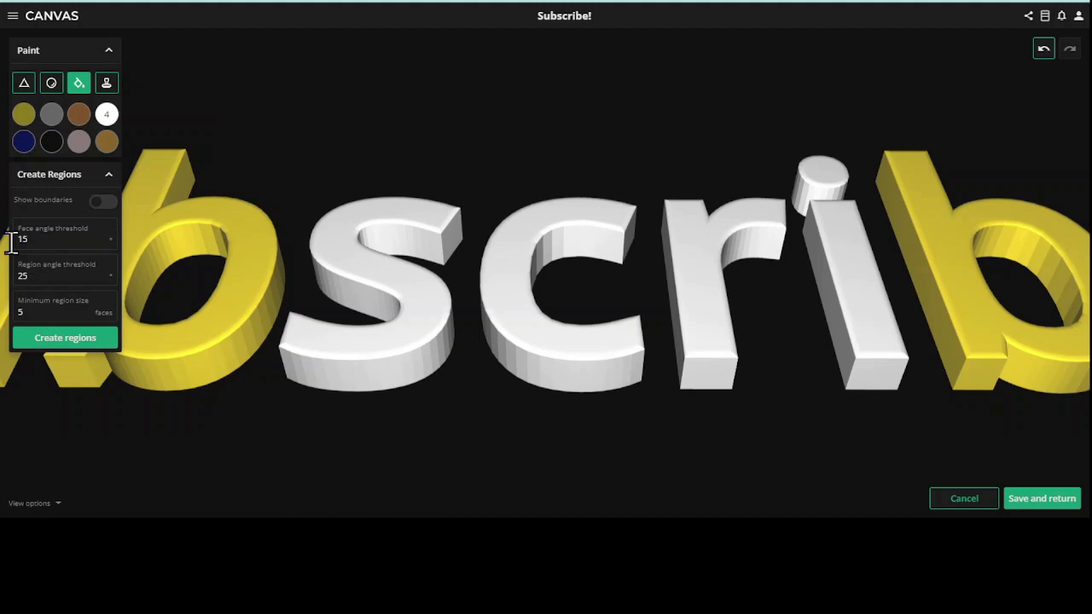
{"action": "mouse_move", "coordinate": [38, 231]}
{"action": "mouse_move", "coordinate": [37, 264]}
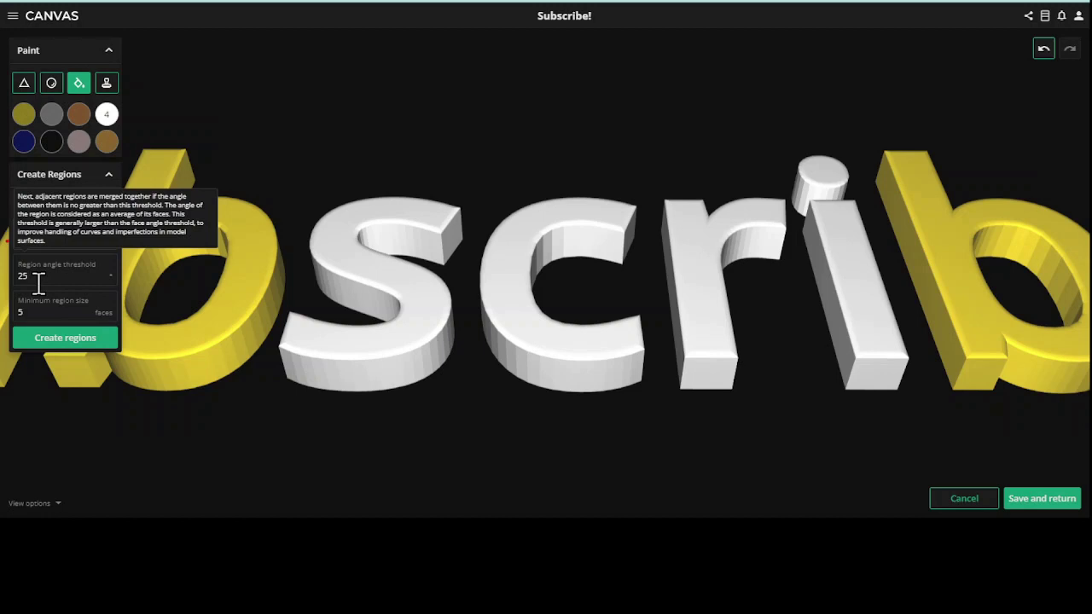
{"action": "mouse_move", "coordinate": [79, 314]}
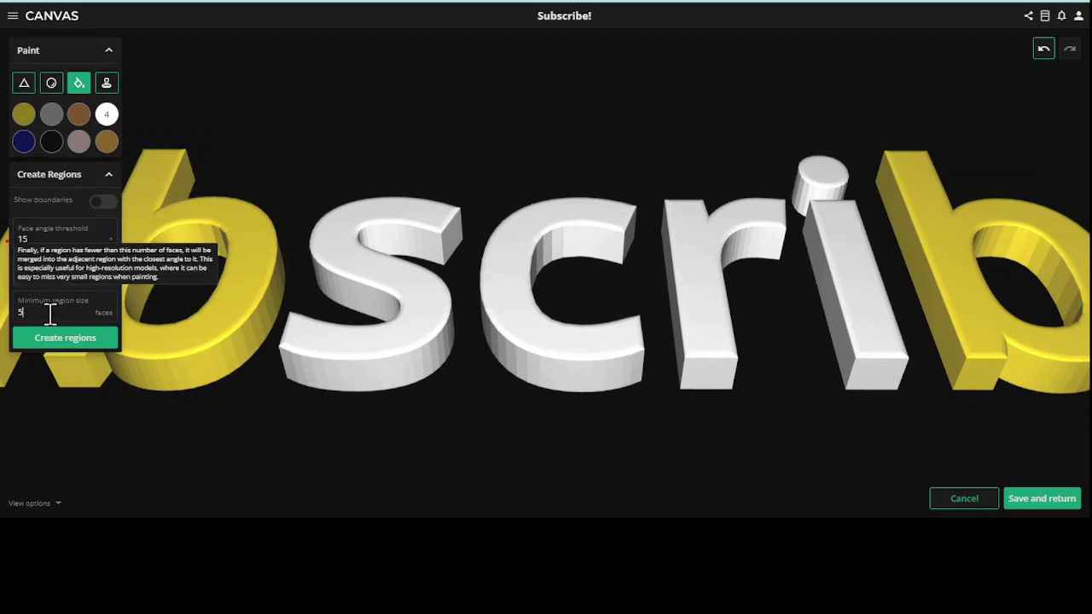
{"action": "left_click", "coordinate": [51, 314]}
{"action": "key", "text": "BackSpace"}
{"action": "type", "text": "2"}
{"action": "left_click", "coordinate": [51, 338]}
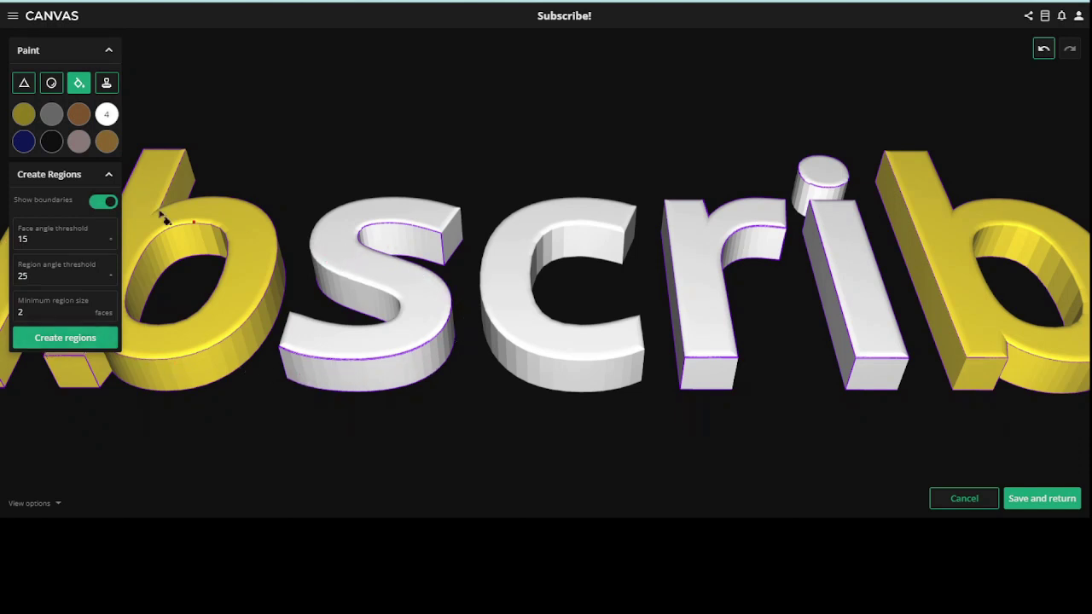
Paint one facet of the first letter b white, and fill its top face, inner curve and all visible sides with white.
{"action": "left_click", "coordinate": [25, 85]}
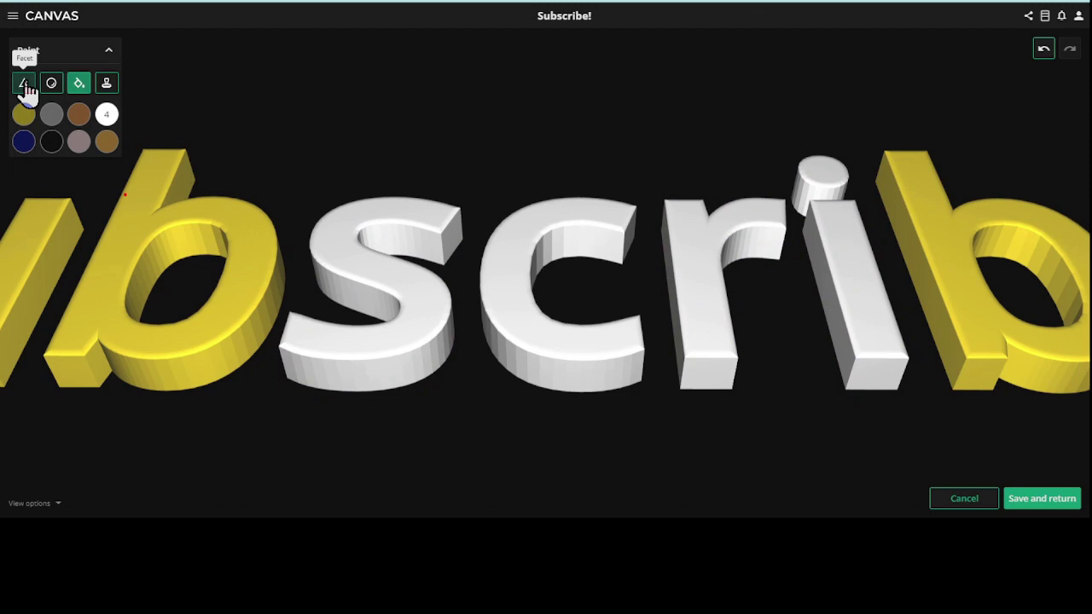
{"action": "left_click", "coordinate": [245, 264]}
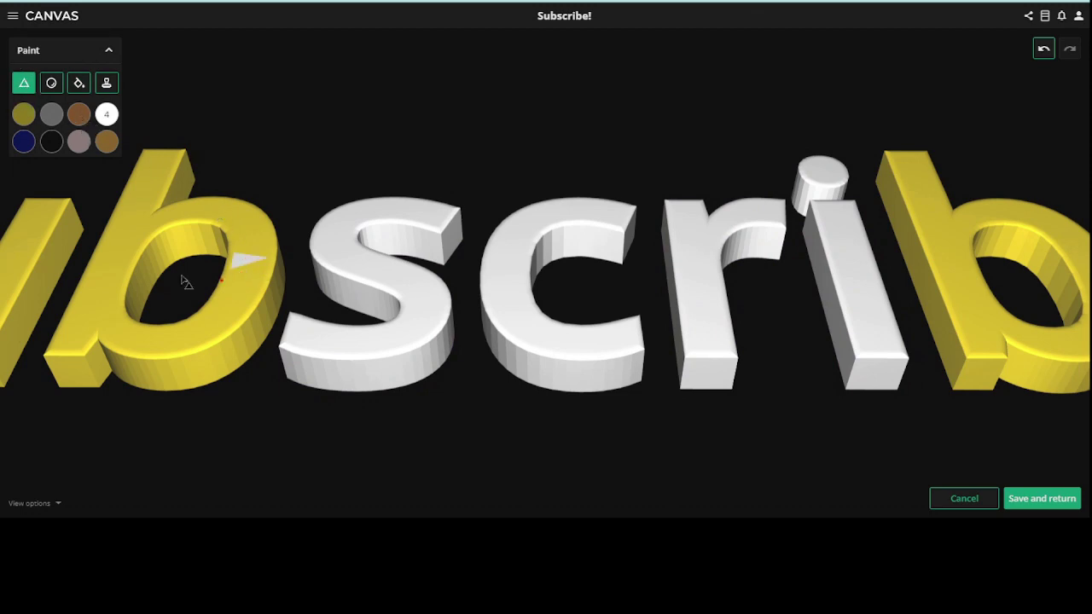
{"action": "left_click", "coordinate": [79, 85]}
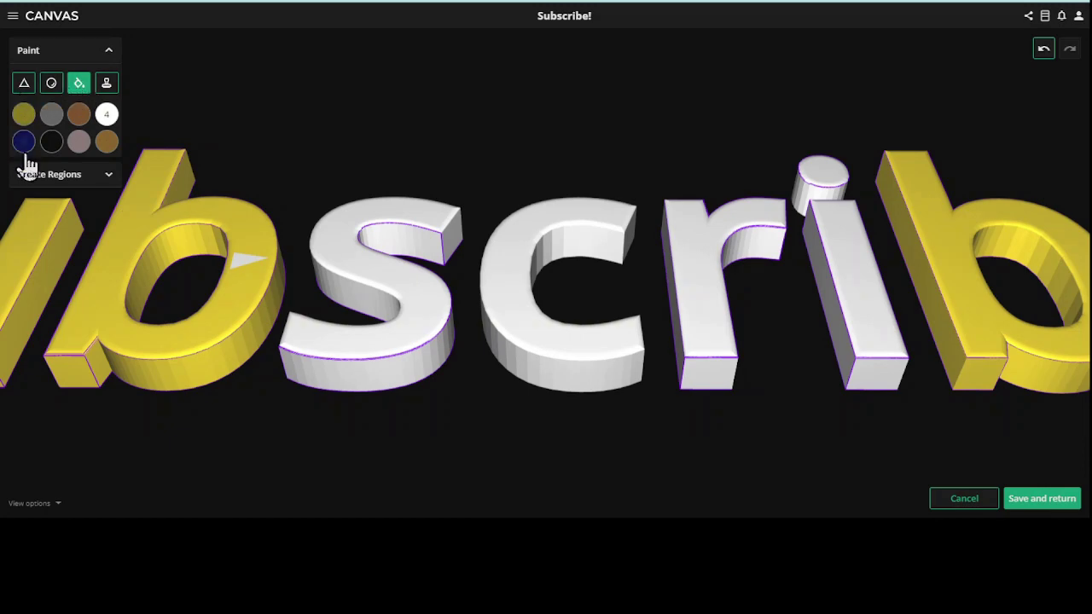
{"action": "left_click", "coordinate": [146, 215]}
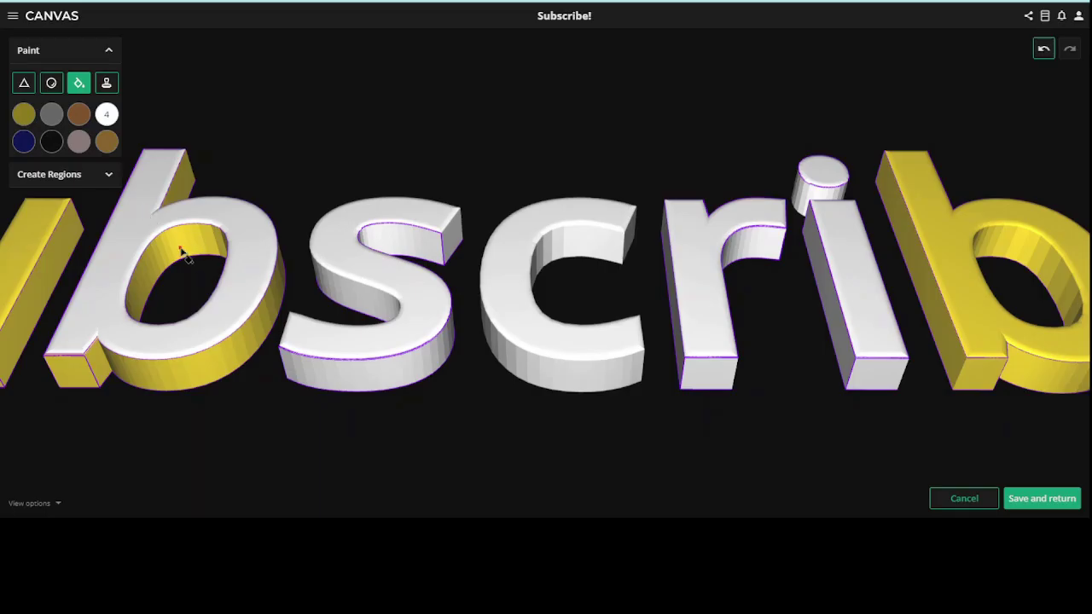
{"action": "left_click", "coordinate": [181, 249]}
{"action": "left_click", "coordinate": [182, 187]}
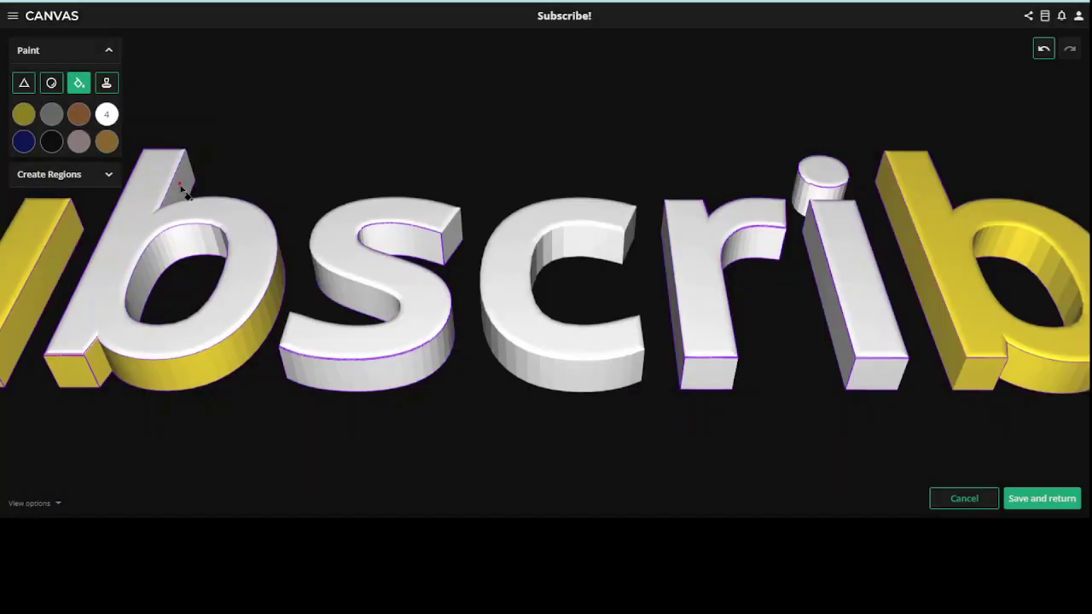
{"action": "left_click", "coordinate": [73, 378]}
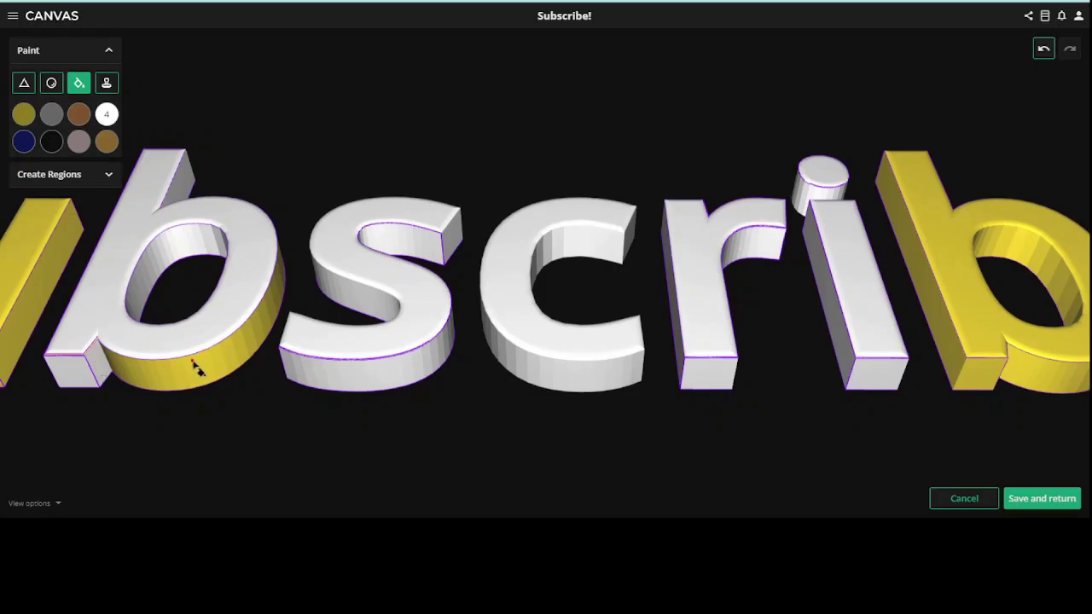
{"action": "left_click", "coordinate": [214, 371]}
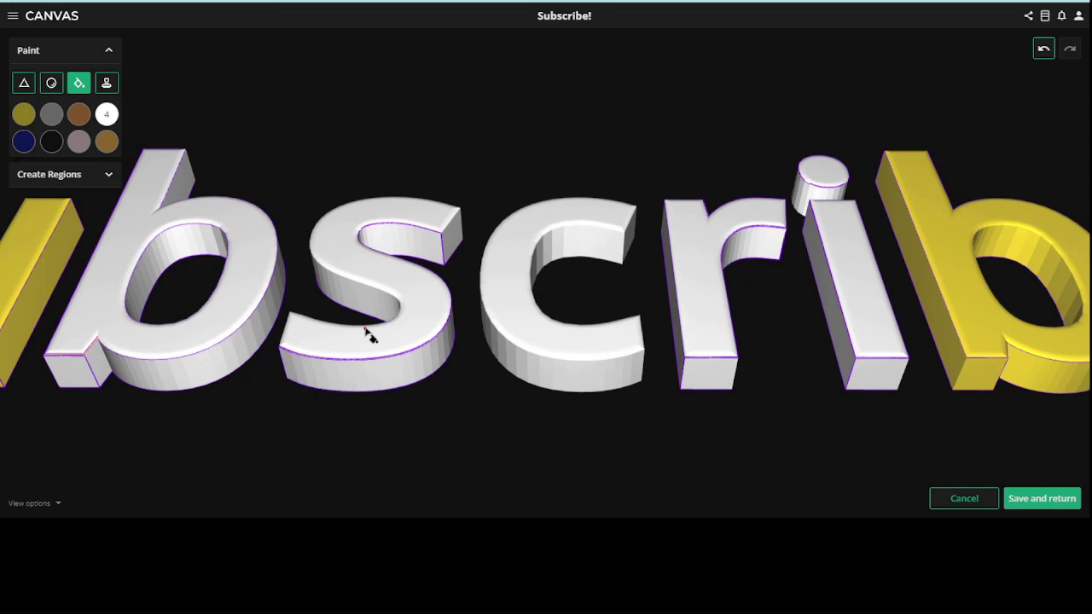
Turn off the display of region boundaries for the fill tool.
{"action": "left_click", "coordinate": [107, 176]}
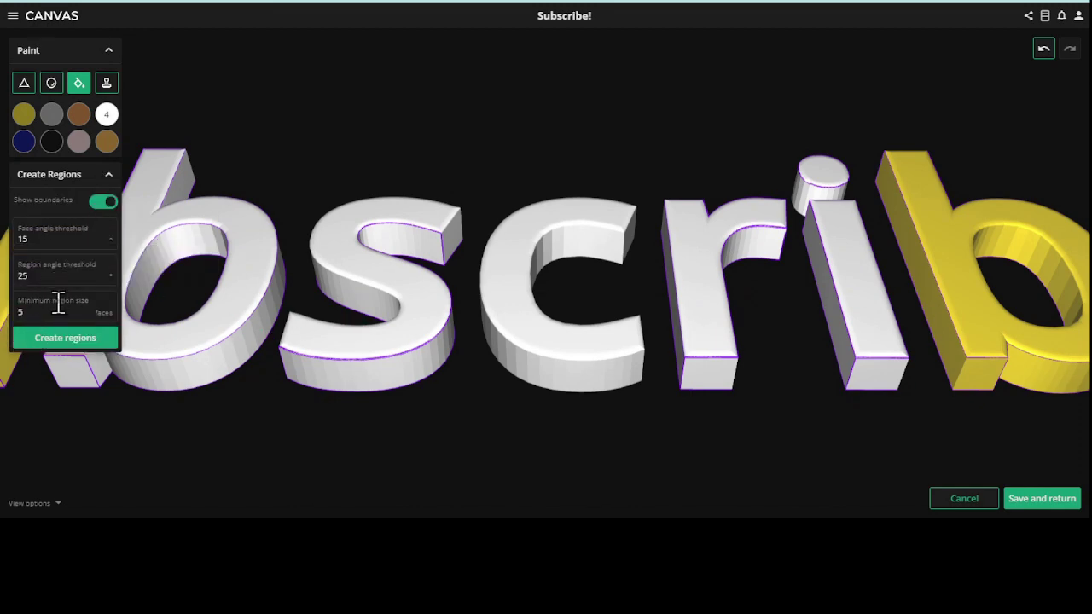
{"action": "left_click", "coordinate": [108, 205]}
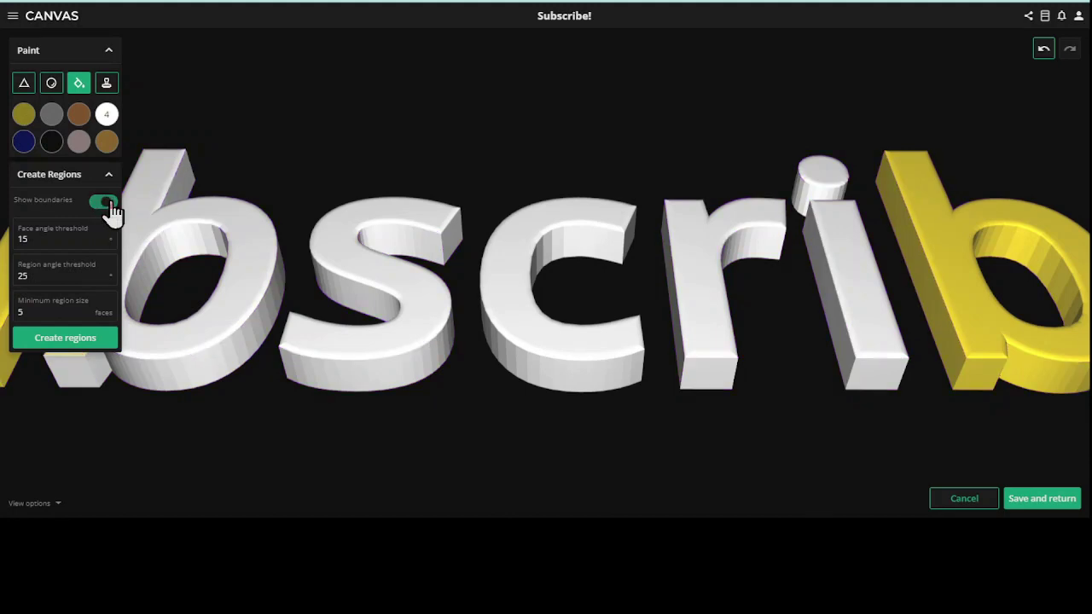
{"action": "left_click", "coordinate": [107, 176]}
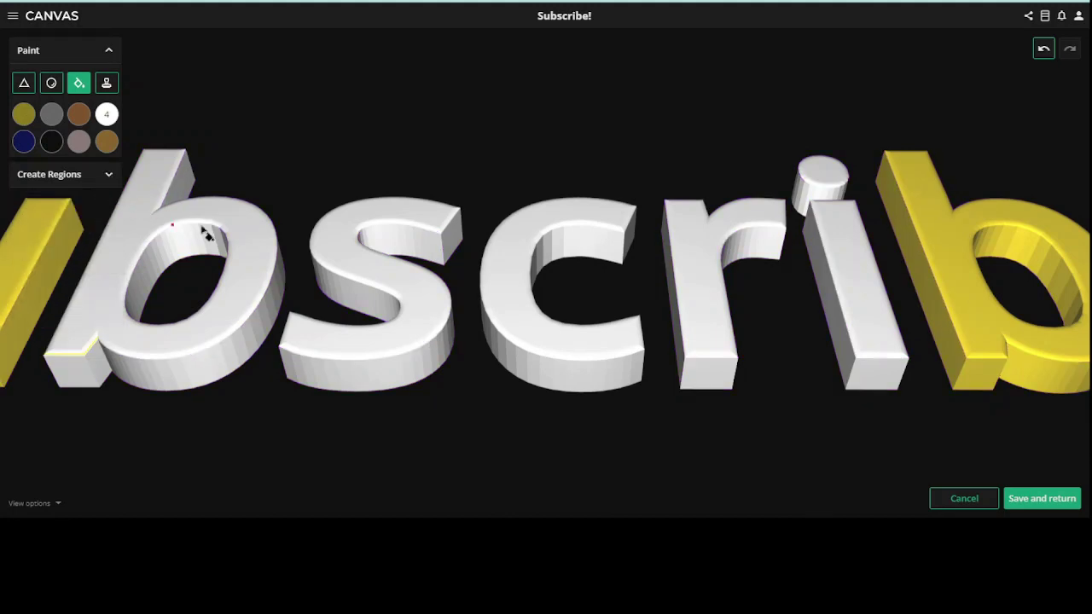
Fill the remaining yellow characters with white: the letter u, the second b, the e and the exclamation mark.
{"action": "scroll", "coordinate": [203, 243], "scroll_direction": "down", "scroll_amount": 3}
{"action": "scroll", "coordinate": [196, 249], "scroll_direction": "down", "scroll_amount": 2}
{"action": "left_click", "coordinate": [132, 247]}
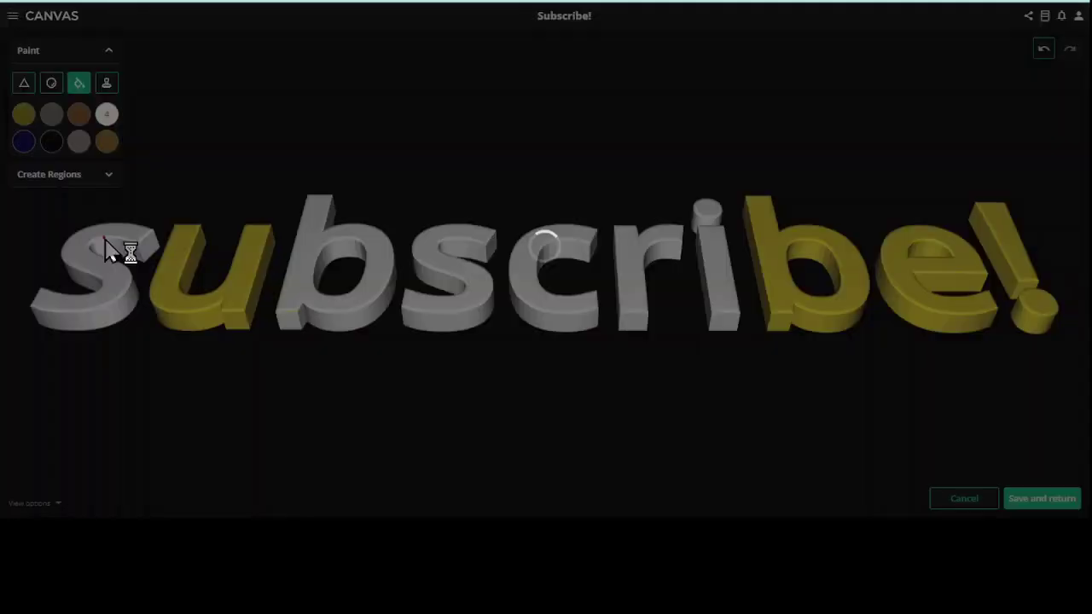
{"action": "left_click", "coordinate": [181, 290]}
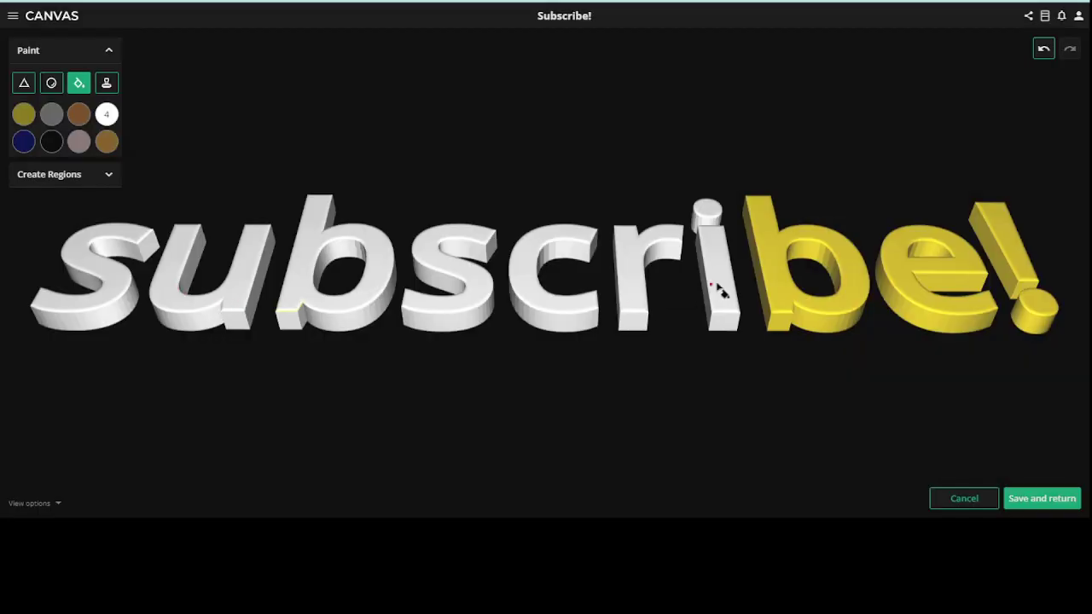
{"action": "left_click", "coordinate": [773, 284]}
{"action": "left_click", "coordinate": [915, 278]}
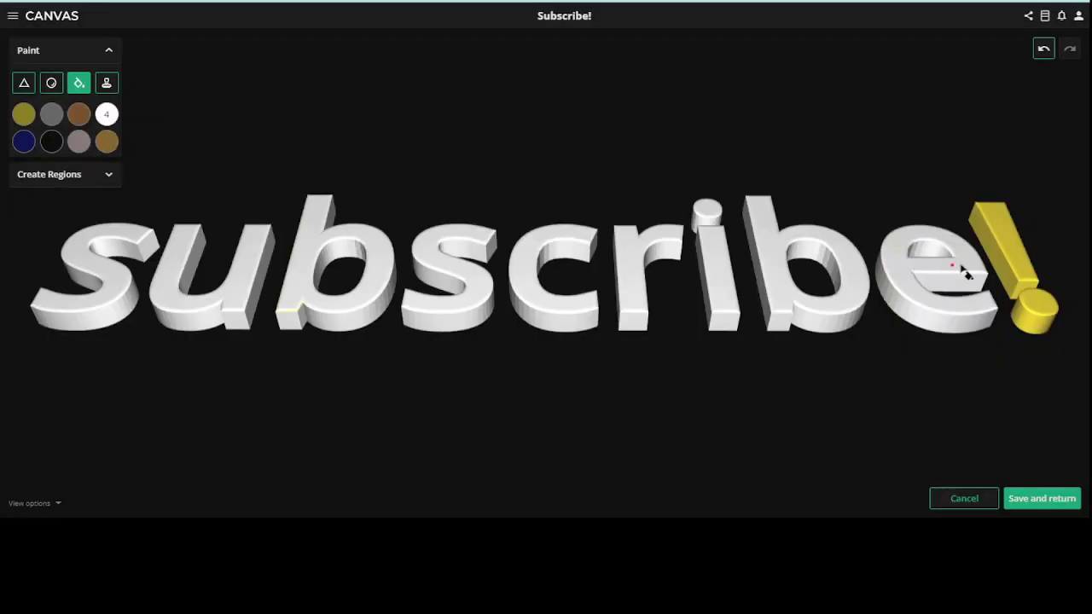
{"action": "left_click", "coordinate": [1038, 314]}
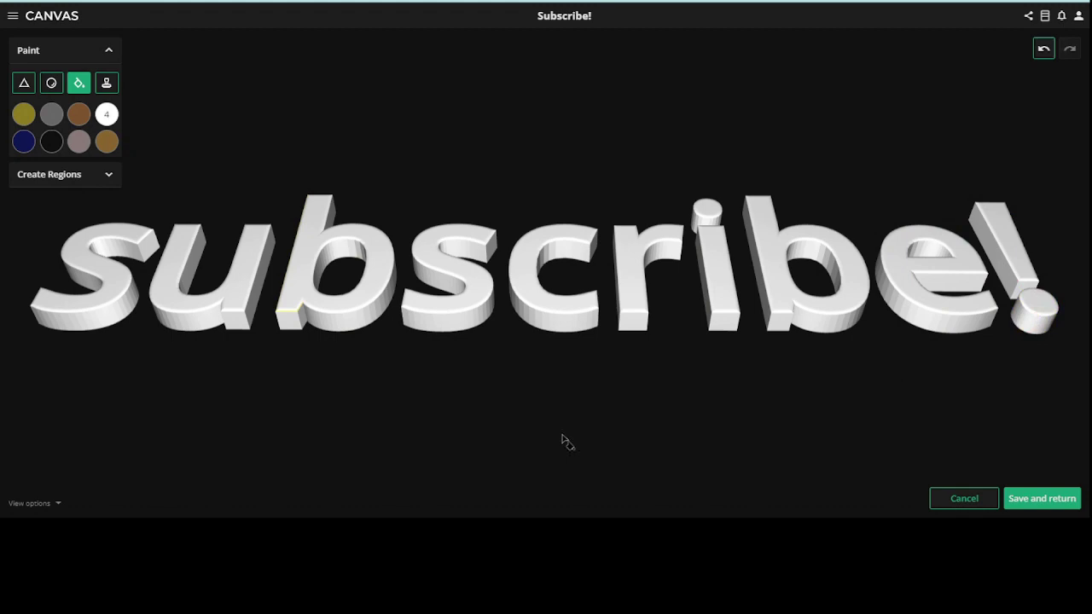
Fill the underside of the first letter b with white.
{"action": "left_click_drag", "start_coordinate": [378, 426], "coordinate": [387, 391]}
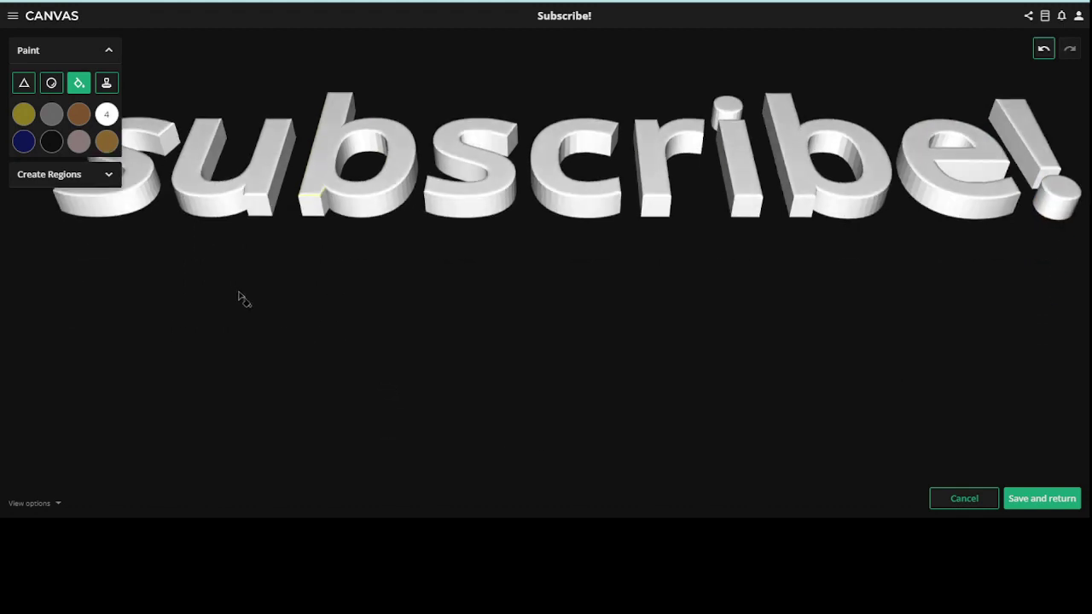
{"action": "left_click_drag", "start_coordinate": [124, 305], "coordinate": [265, 277]}
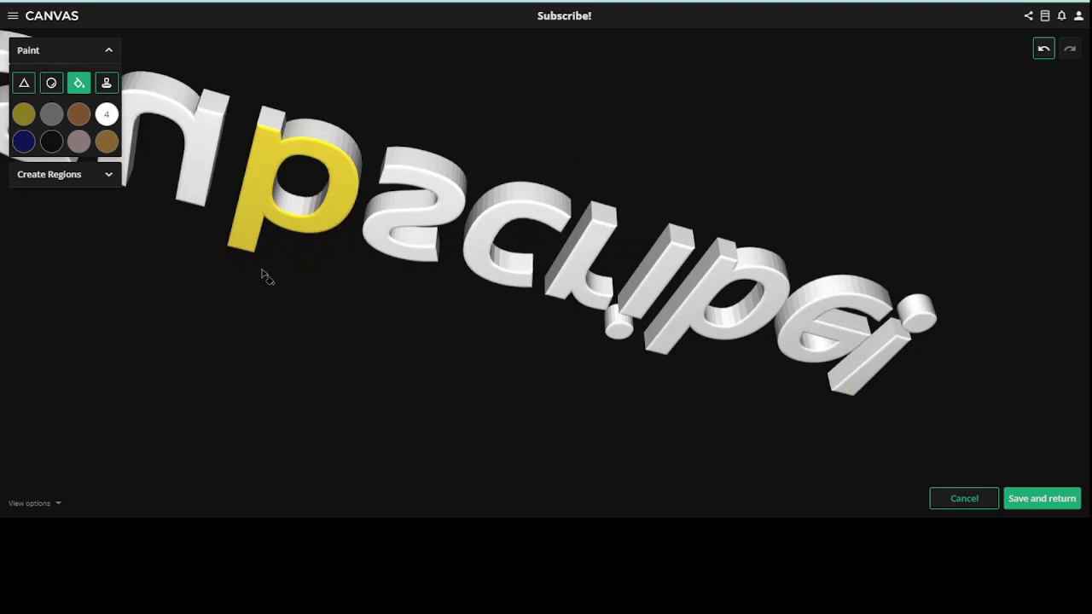
{"action": "left_click", "coordinate": [265, 183]}
Fill the leftover yellow edge strip on the first b with white, check the text from all sides and save the painting.
{"action": "left_click_drag", "start_coordinate": [364, 359], "coordinate": [139, 307]}
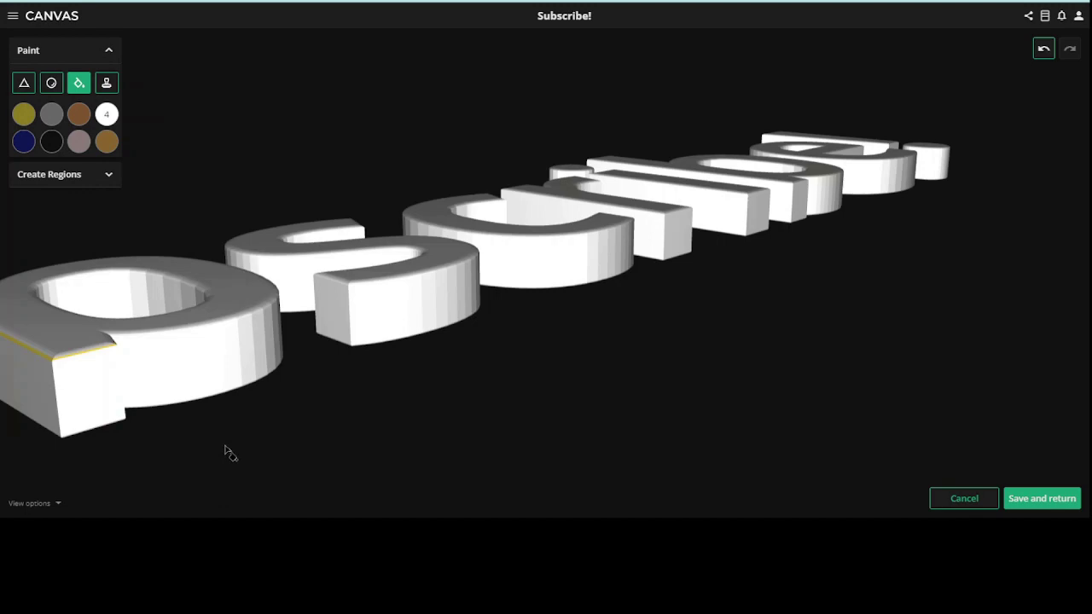
{"action": "left_click_drag", "start_coordinate": [226, 452], "coordinate": [371, 364]}
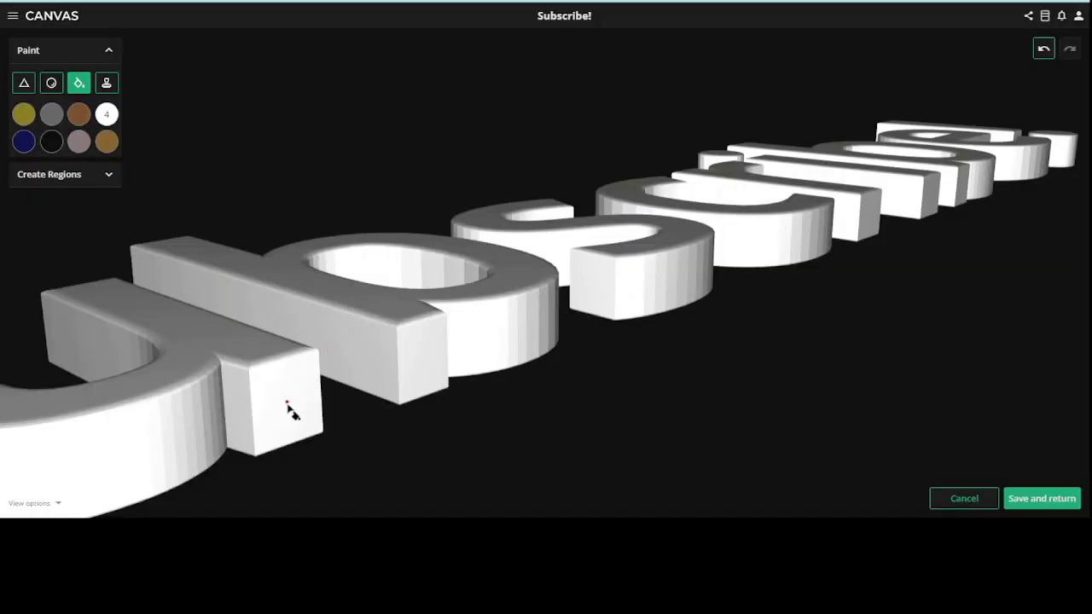
{"action": "left_click_drag", "start_coordinate": [458, 463], "coordinate": [413, 412]}
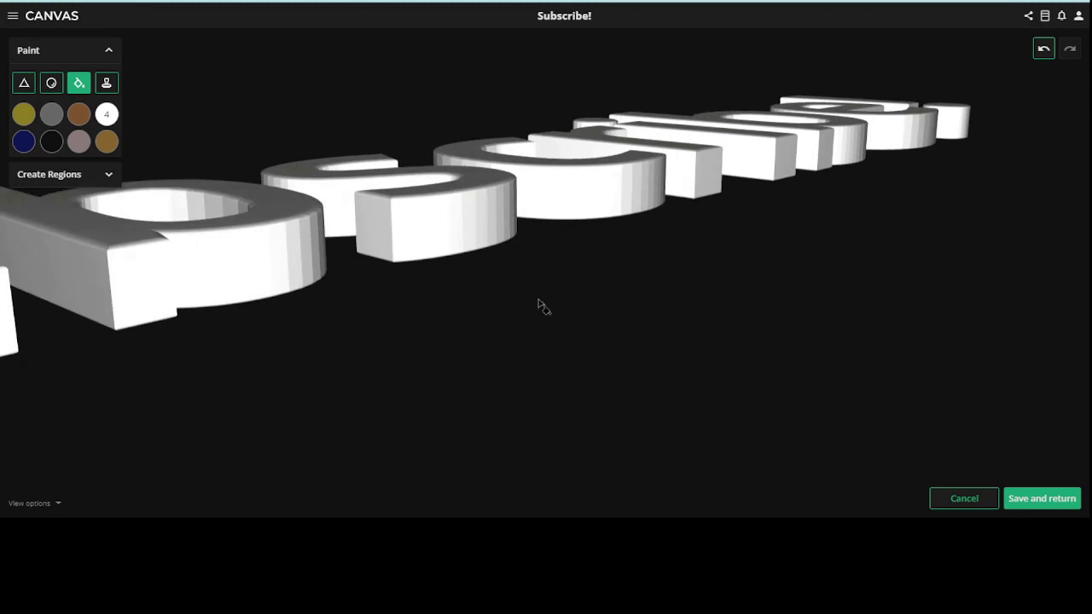
{"action": "left_click_drag", "start_coordinate": [538, 303], "coordinate": [334, 475]}
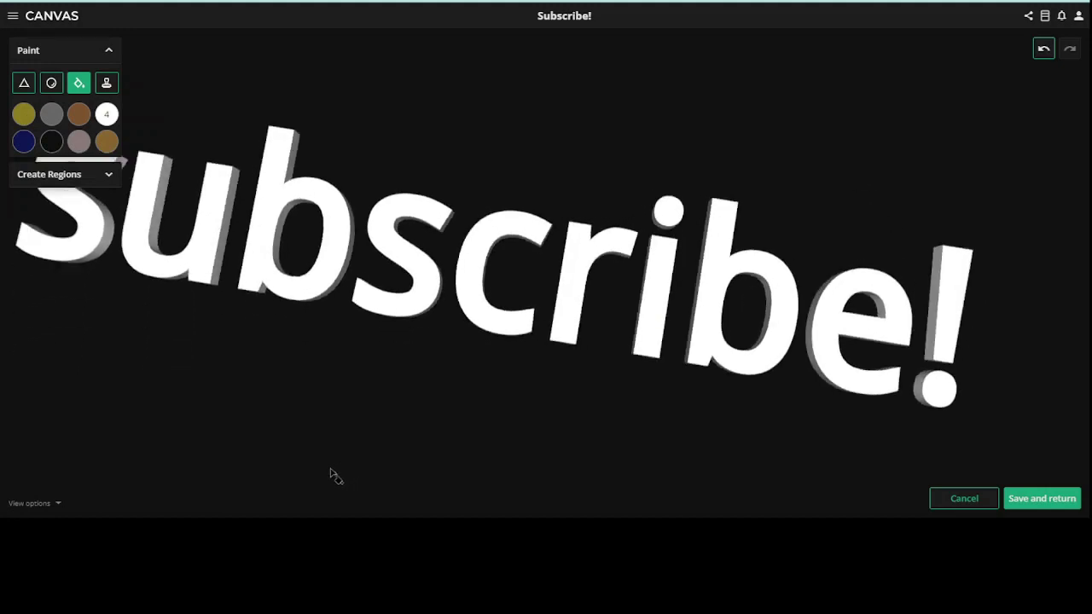
{"action": "left_click", "coordinate": [1041, 499]}
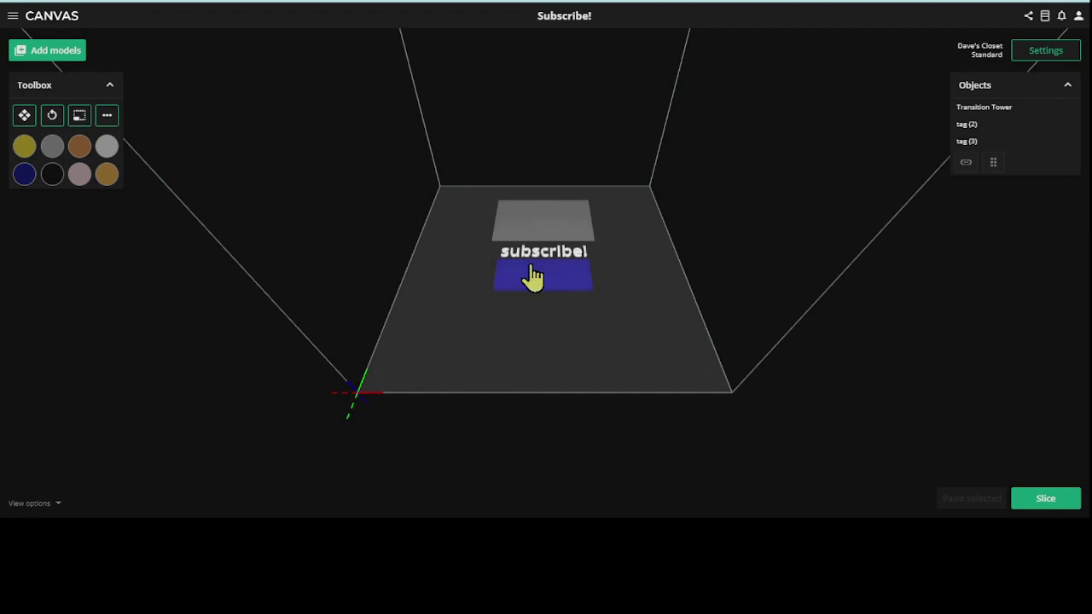
Hide and show tag (2) and tag (3) one after the other to identify which model each is.
{"action": "left_click", "coordinate": [1057, 125]}
{"action": "left_click", "coordinate": [1057, 125]}
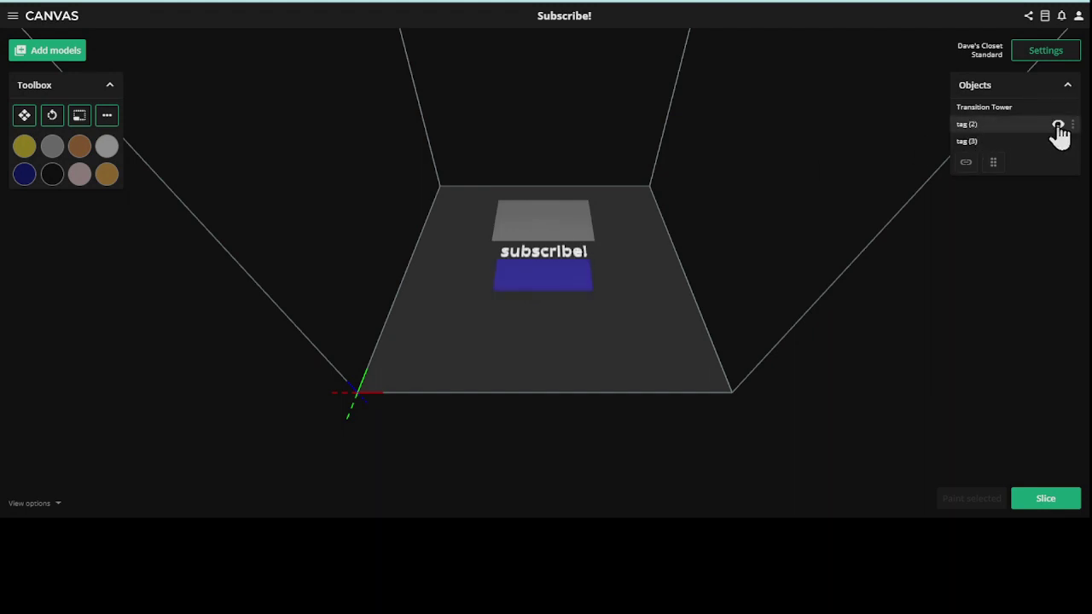
{"action": "left_click", "coordinate": [1057, 142]}
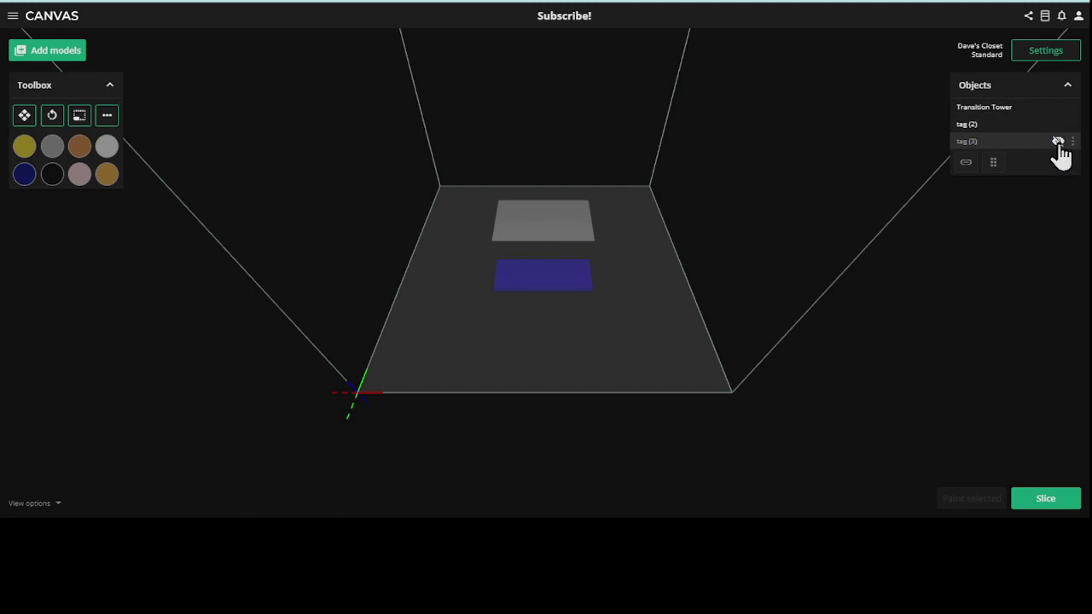
{"action": "left_click", "coordinate": [1058, 141]}
Align and group tag (2) and tag (3) so the text sits on the plate.
{"action": "left_click", "coordinate": [970, 126]}
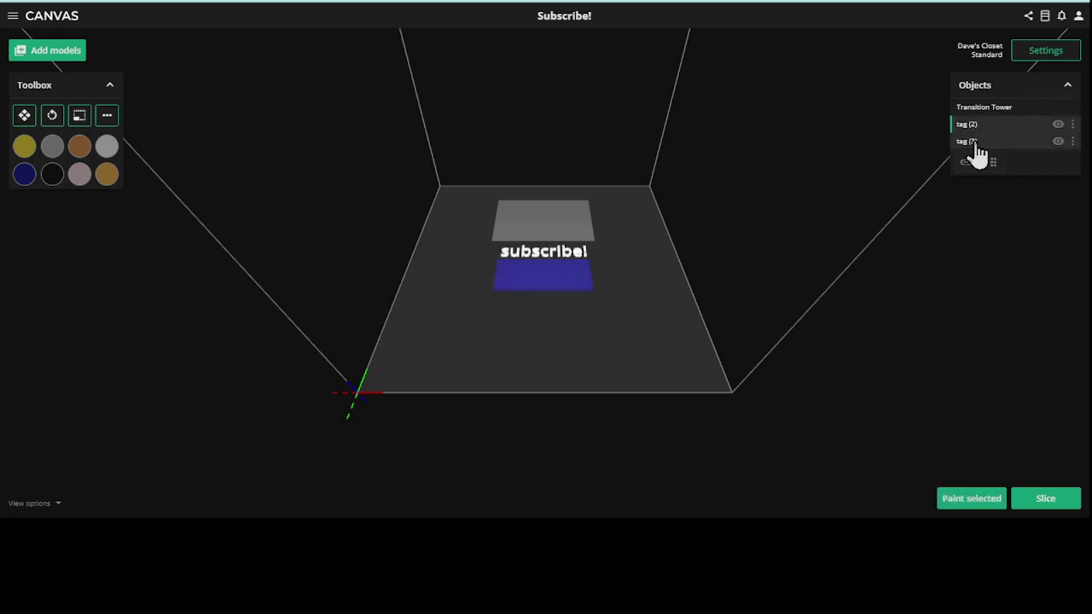
{"action": "left_click", "coordinate": [972, 143], "text": "shift"}
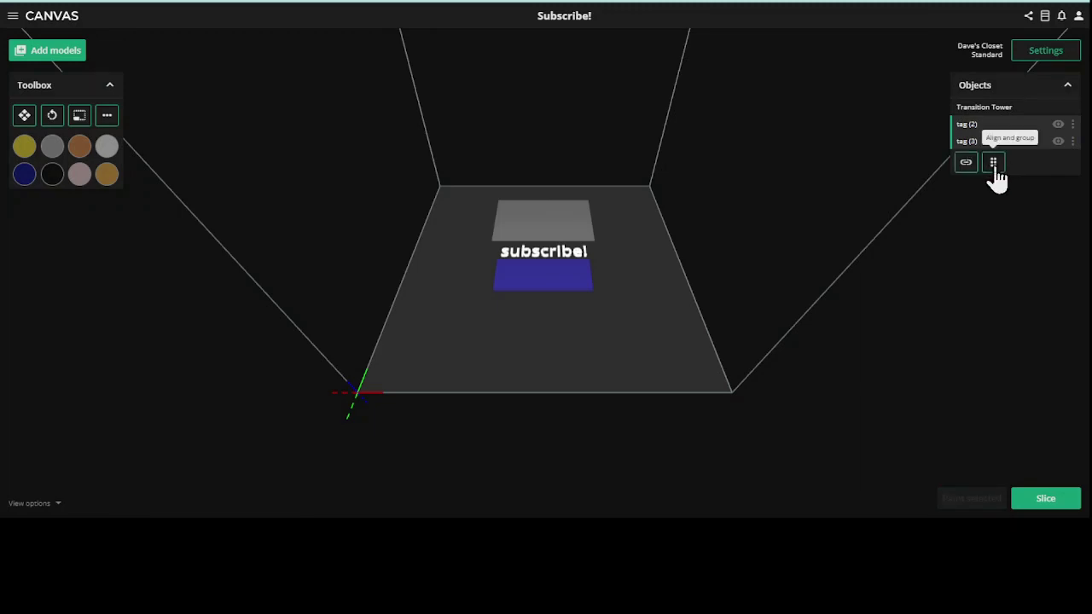
{"action": "left_click", "coordinate": [993, 164]}
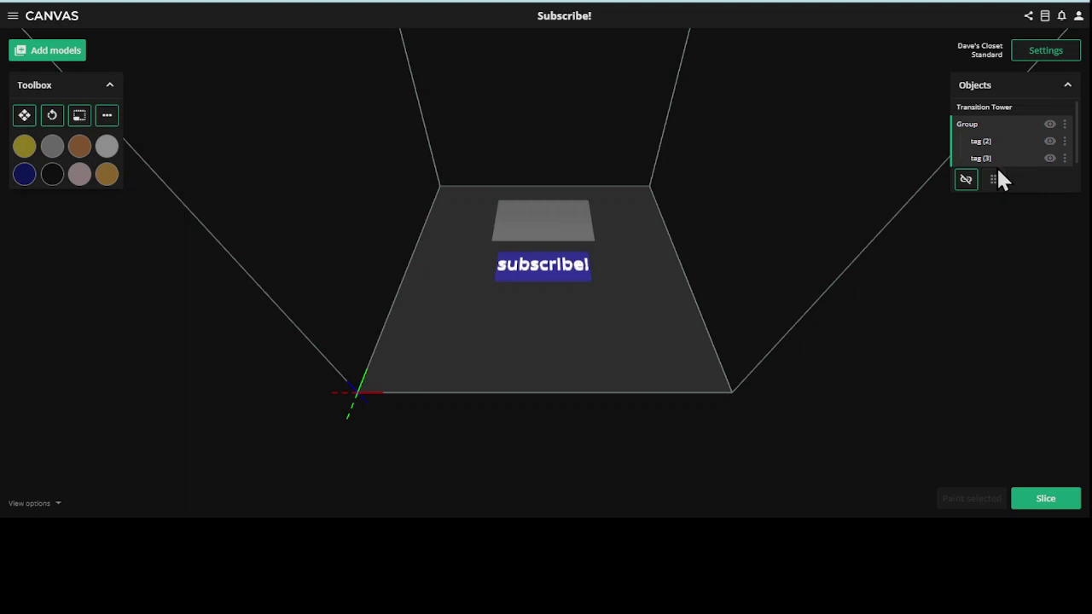
Hide and show the Transition Tower to identify it on the print bed.
{"action": "left_click", "coordinate": [981, 109]}
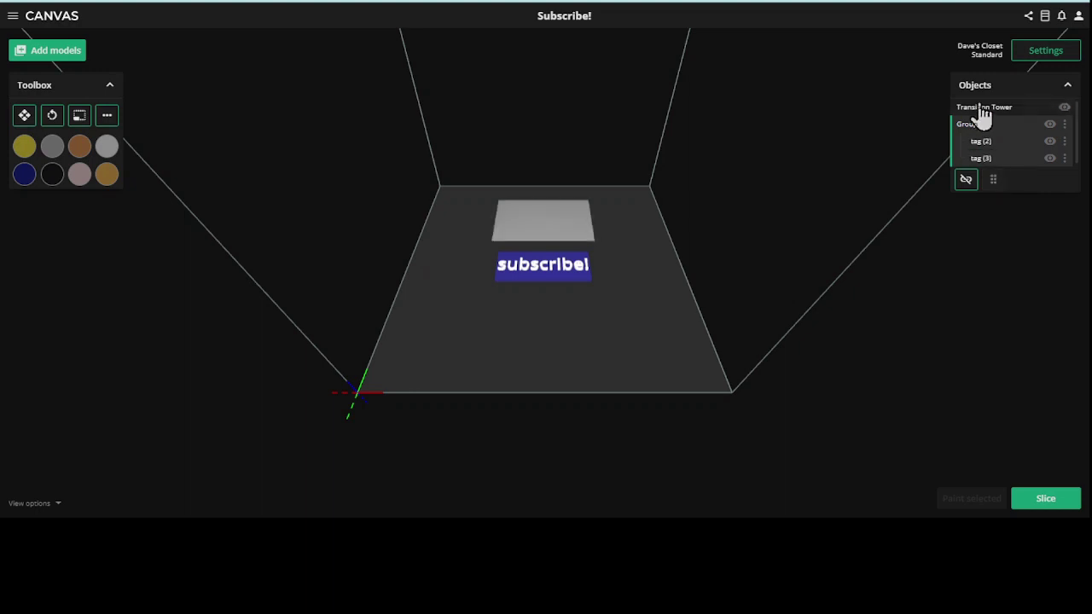
{"action": "left_click", "coordinate": [1065, 108]}
{"action": "left_click", "coordinate": [1064, 108]}
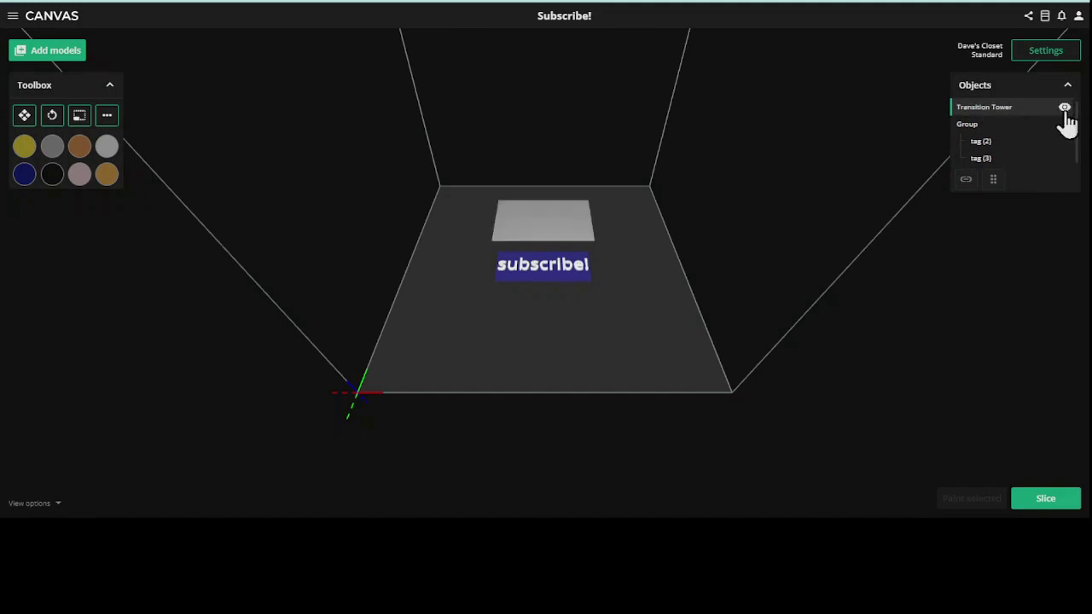
Select the plate-and-text group, inspect it up close and slice the project.
{"action": "left_click", "coordinate": [973, 130]}
{"action": "scroll", "coordinate": [542, 281], "scroll_direction": "up", "scroll_amount": 5}
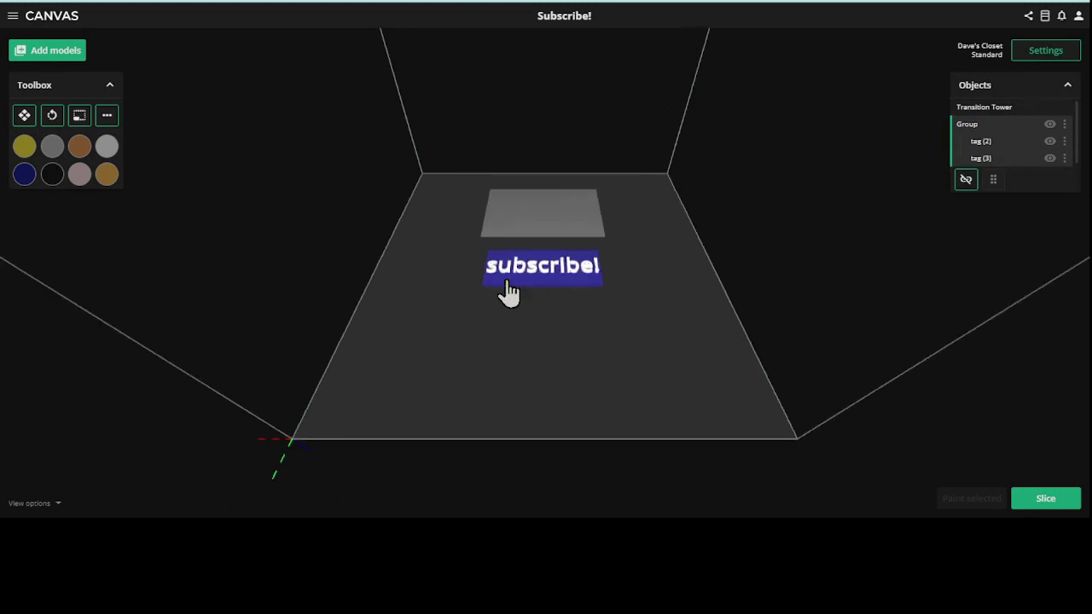
{"action": "scroll", "coordinate": [532, 324], "scroll_direction": "up", "scroll_amount": 2}
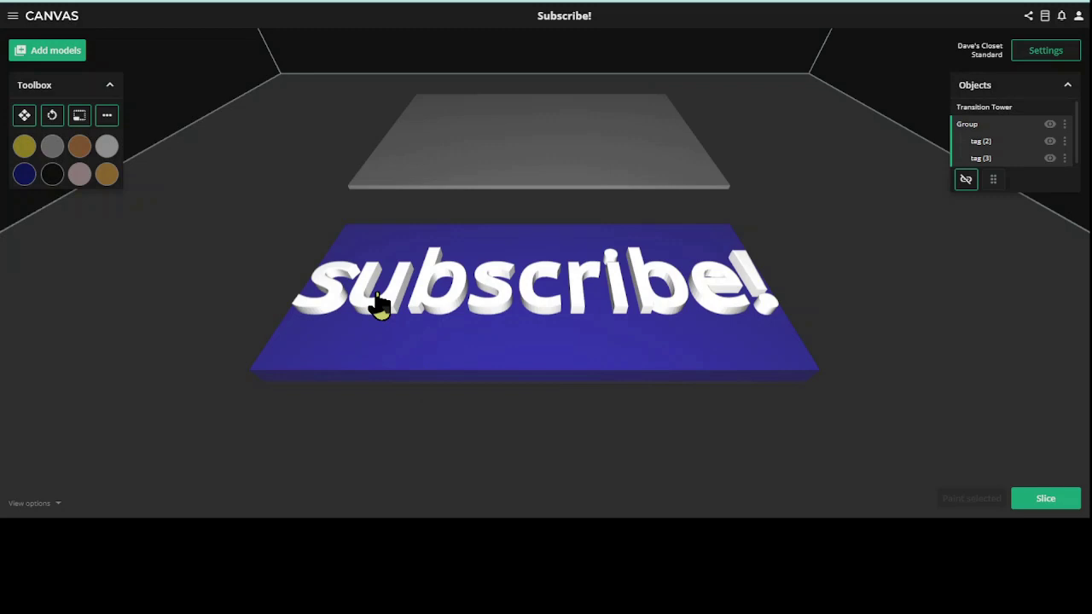
{"action": "left_click", "coordinate": [1043, 501]}
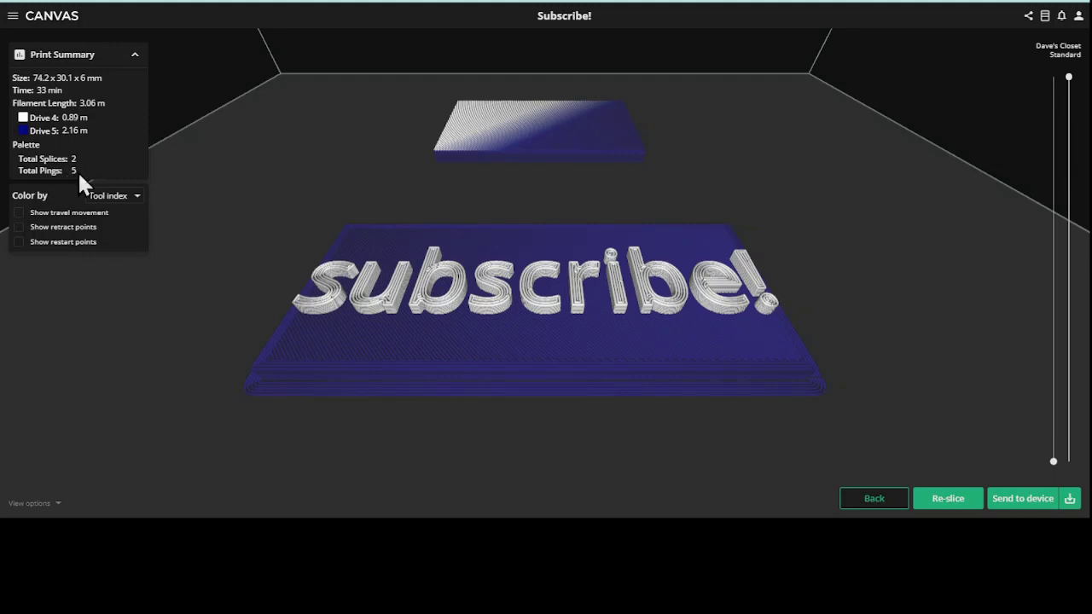
Show the travel movement, retract points and restart points in the sliced preview.
{"action": "left_click", "coordinate": [20, 213]}
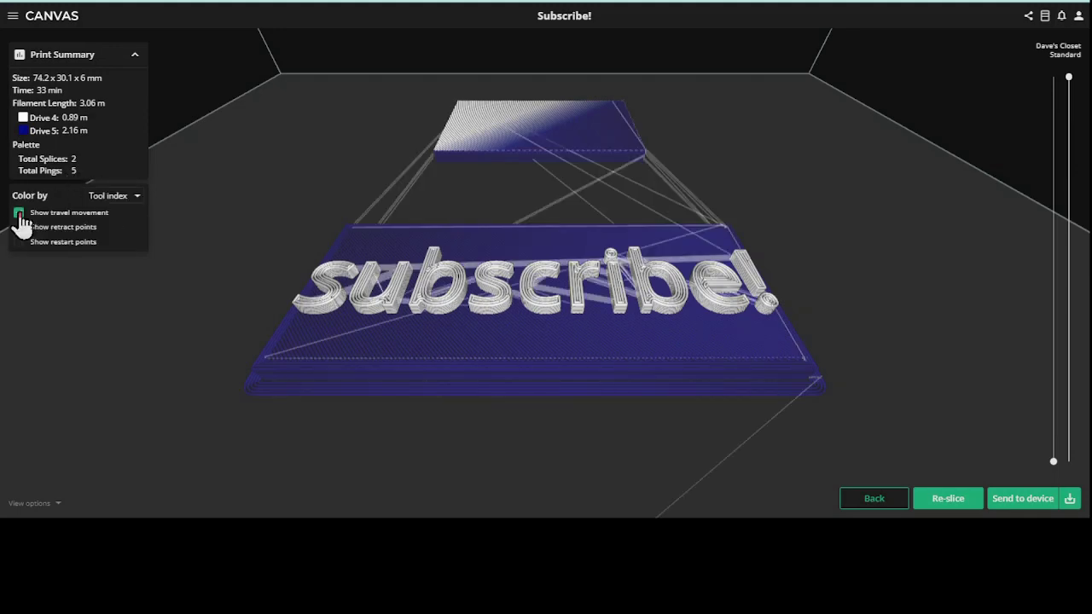
{"action": "left_click", "coordinate": [19, 227]}
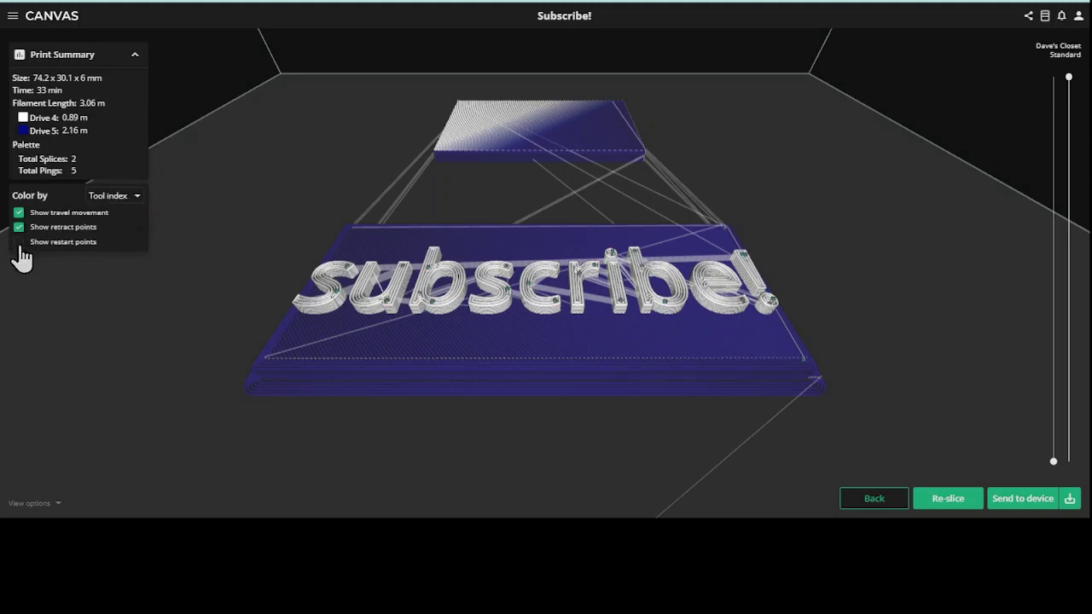
{"action": "left_click", "coordinate": [19, 242]}
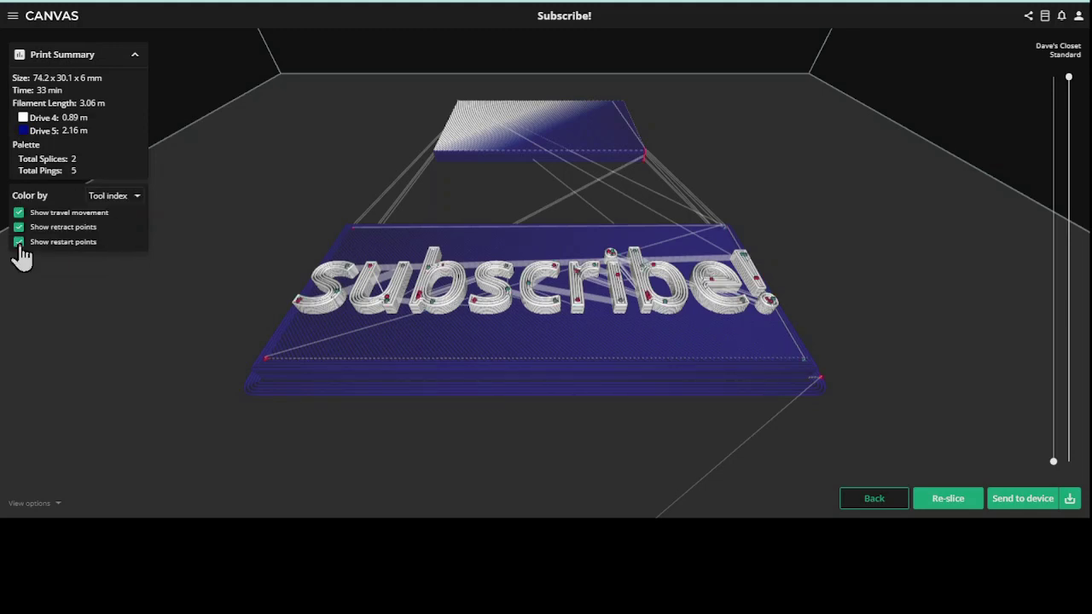